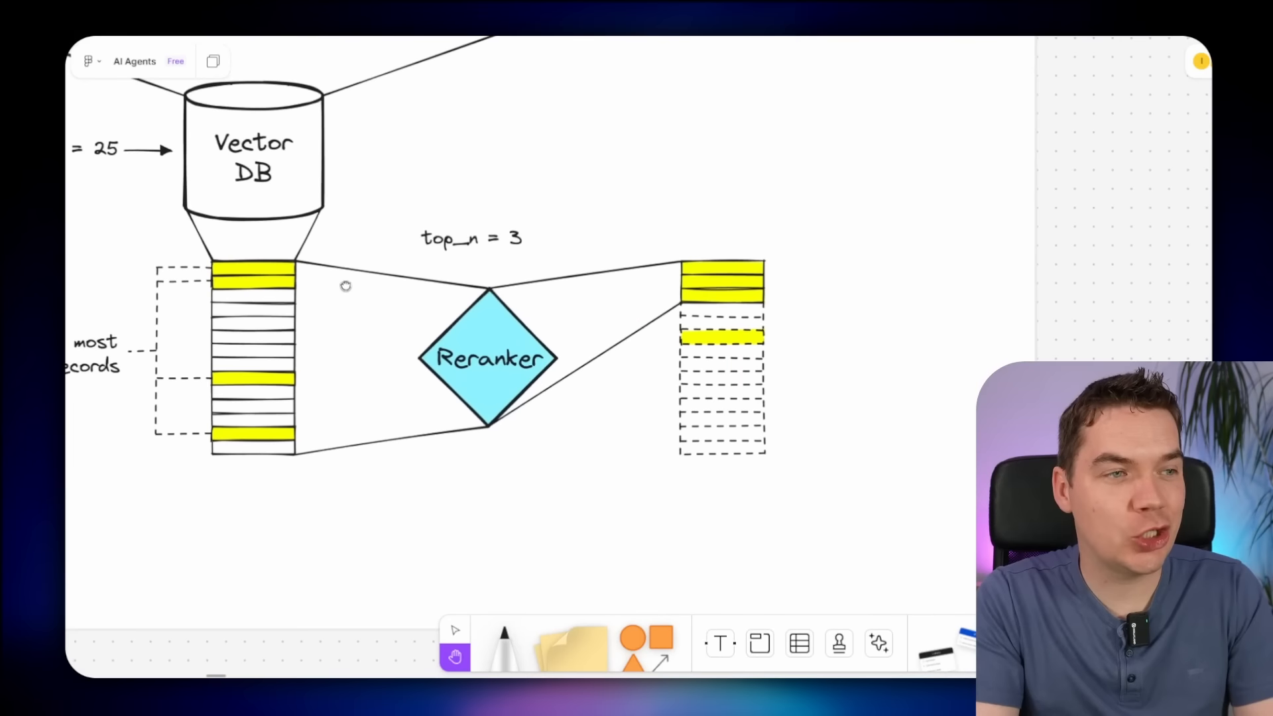
Step: Examine the reranker diagram and the Cohere Rerank benchmark charts on the AI Agents board
{"action": "left_click_drag", "start_coordinate": [660, 318], "coordinate": [606, 310]}
{"action": "key", "text": "v"}
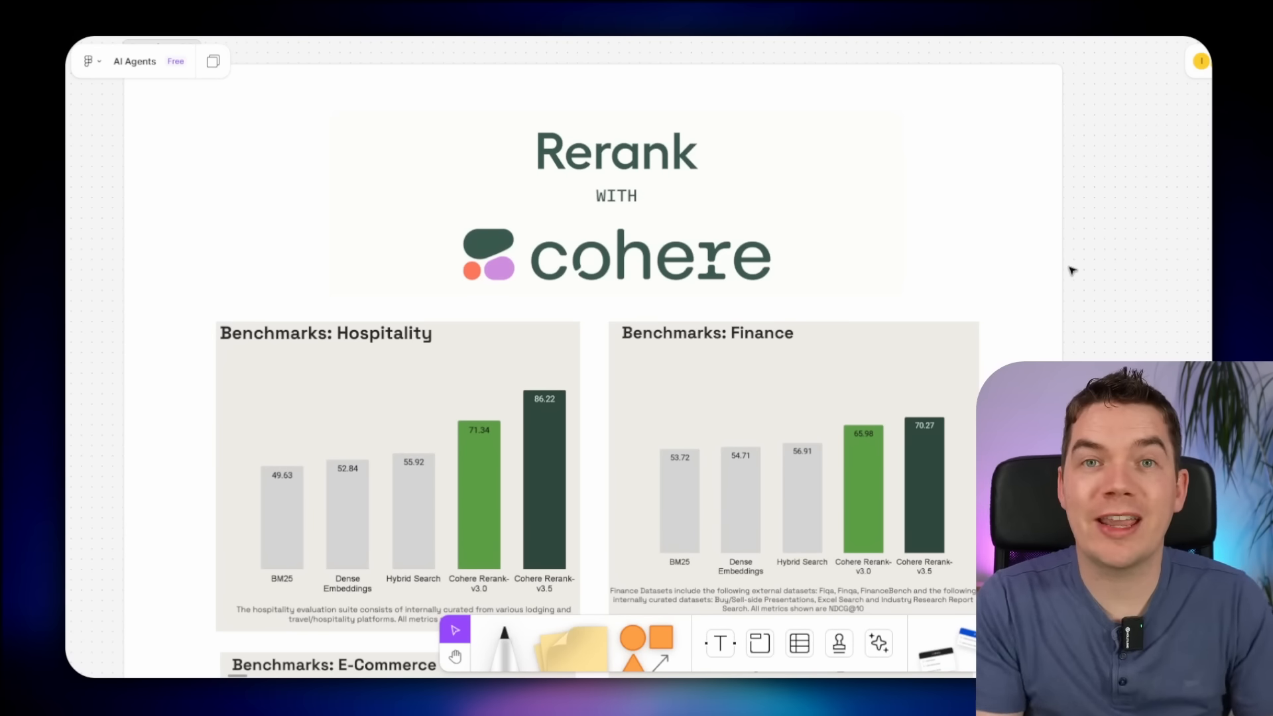
{"action": "scroll", "coordinate": [929, 457], "scroll_direction": "down", "scroll_amount": 5}
{"action": "scroll", "coordinate": [891, 487], "scroll_direction": "up", "scroll_amount": 4}
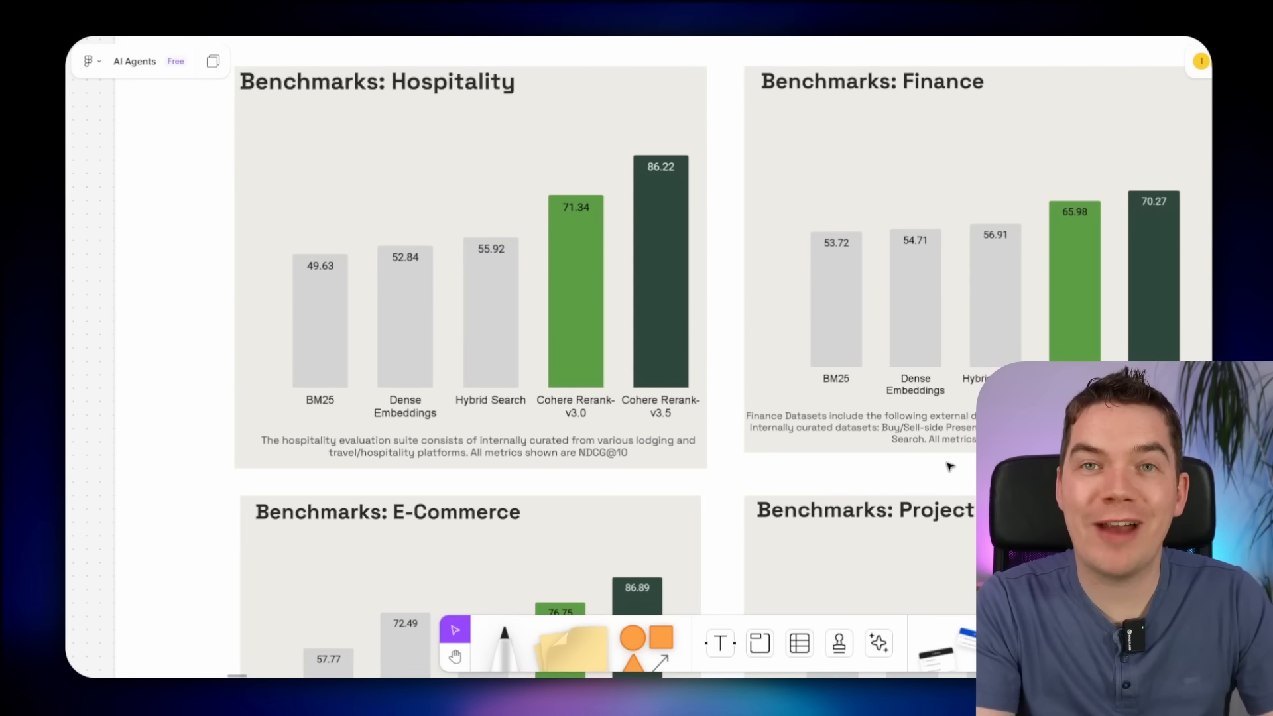
{"action": "scroll", "coordinate": [948, 472], "scroll_direction": "up", "scroll_amount": 1}
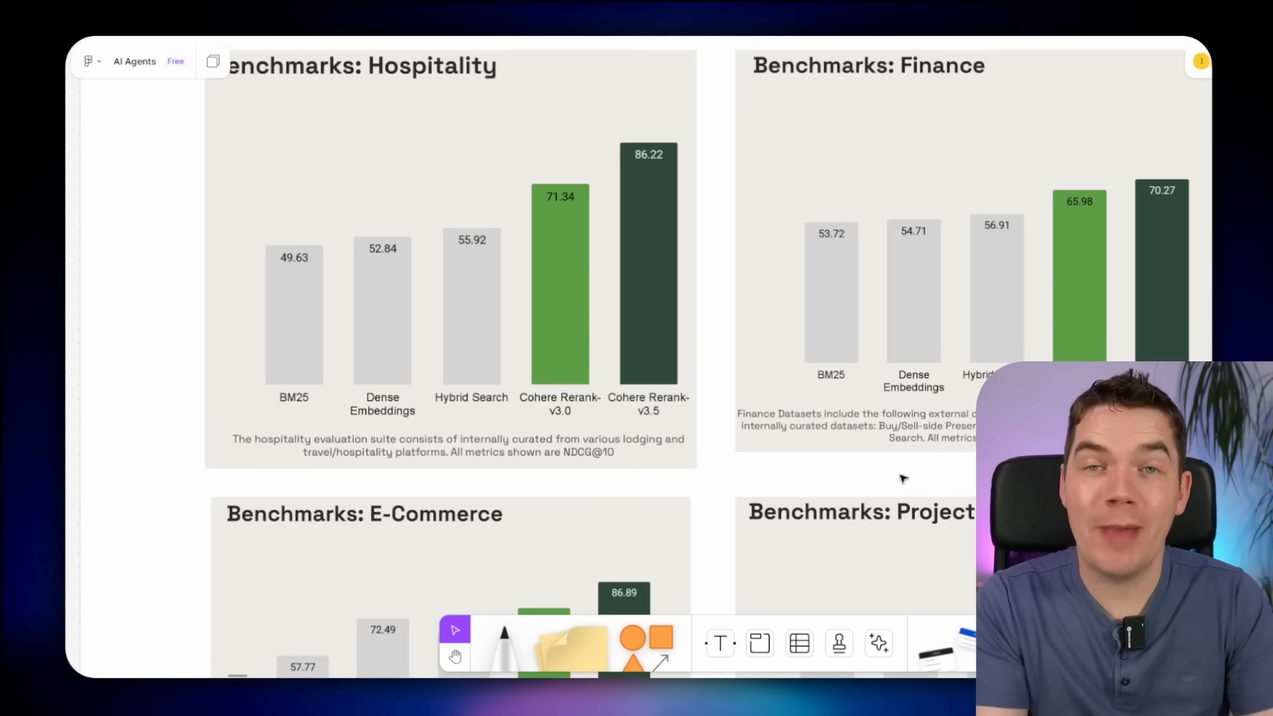
{"action": "scroll", "coordinate": [903, 479], "scroll_direction": "down", "scroll_amount": 1}
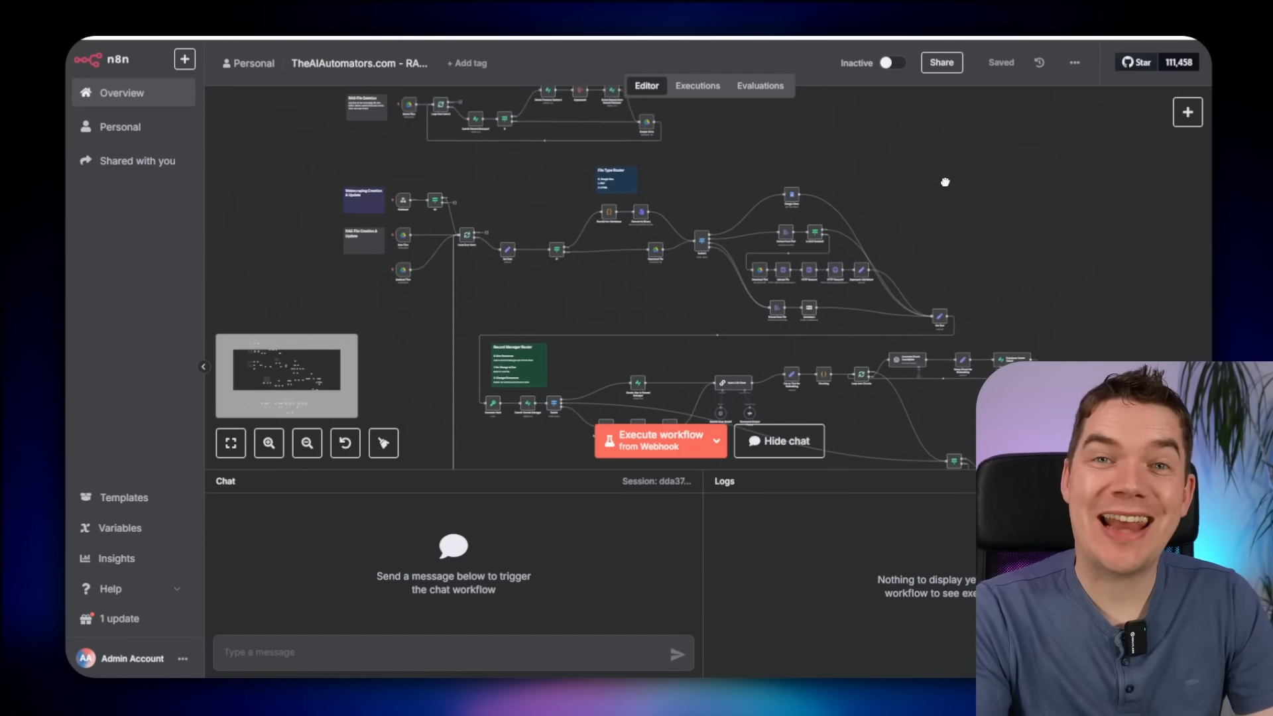
Step: Switch to n8n and review the Reranking workflow, including the Vector Store node's limit and rerank settings
{"action": "left_click_drag", "start_coordinate": [945, 182], "coordinate": [879, 234]}
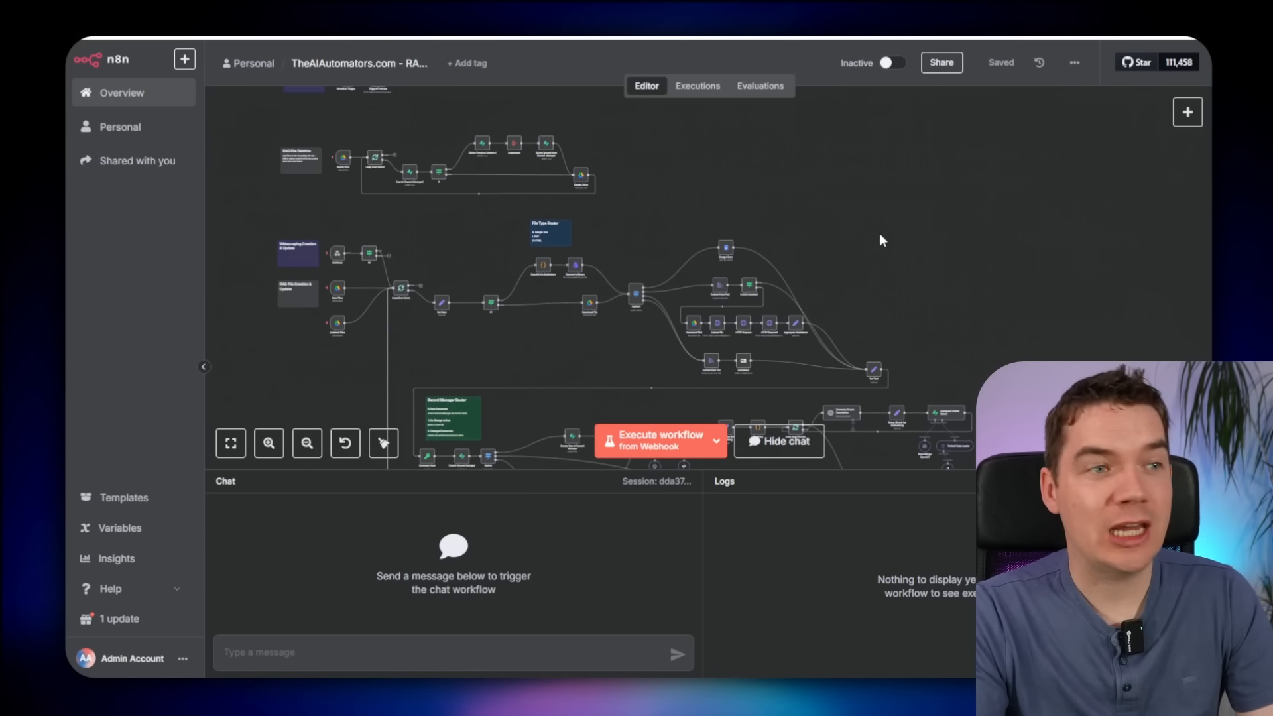
{"action": "scroll", "coordinate": [880, 235], "scroll_direction": "up", "scroll_amount": 2}
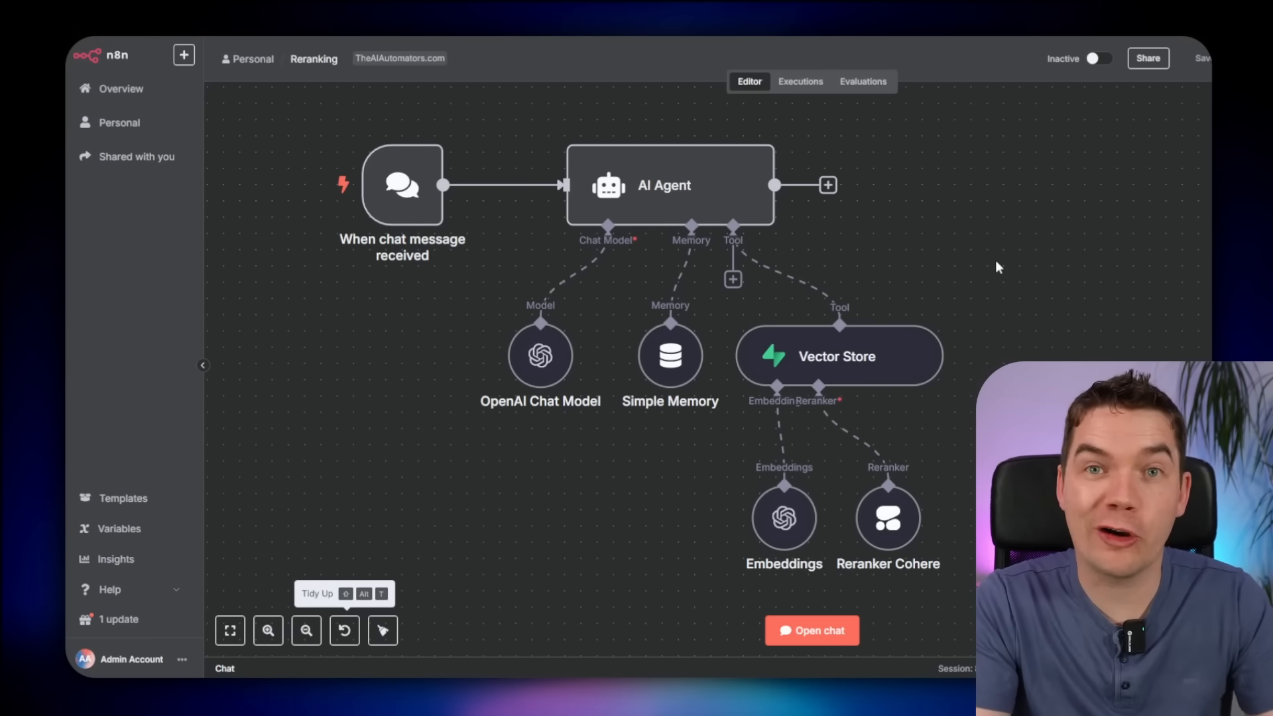
{"action": "scroll", "coordinate": [988, 293], "scroll_direction": "down", "scroll_amount": 2}
{"action": "scroll", "coordinate": [868, 278], "scroll_direction": "up", "scroll_amount": 3}
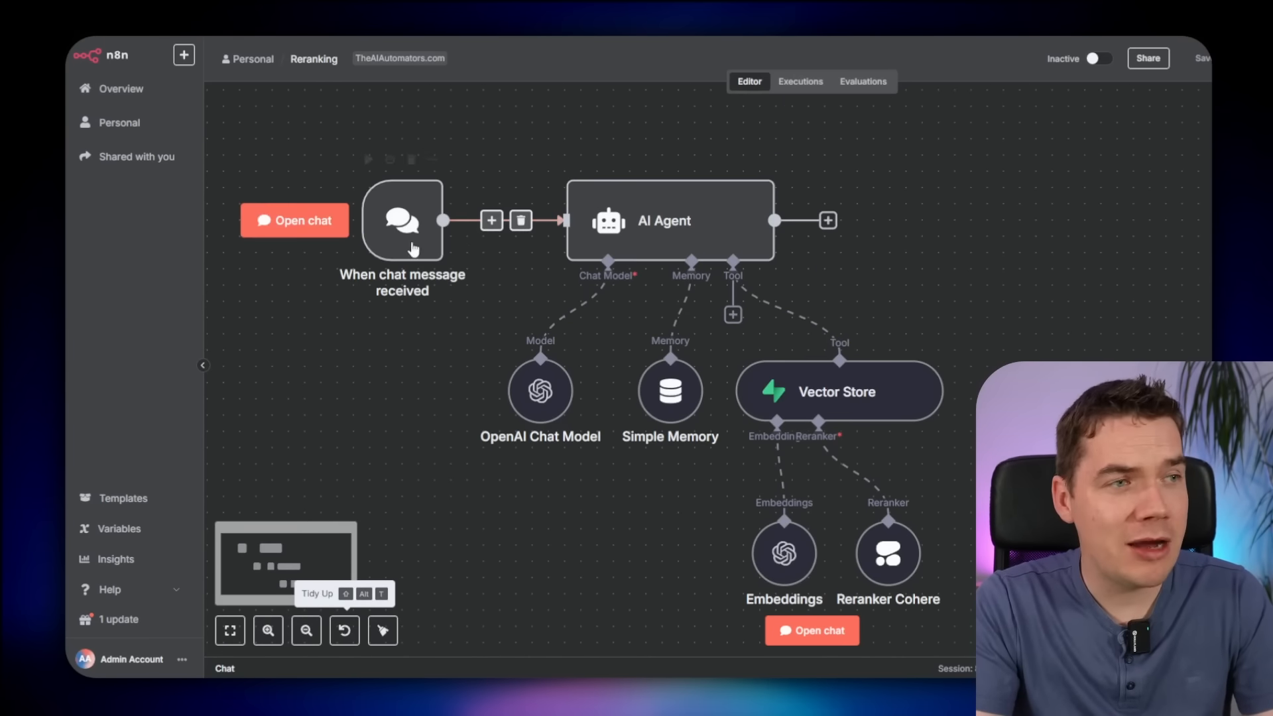
{"action": "mouse_move", "coordinate": [405, 228]}
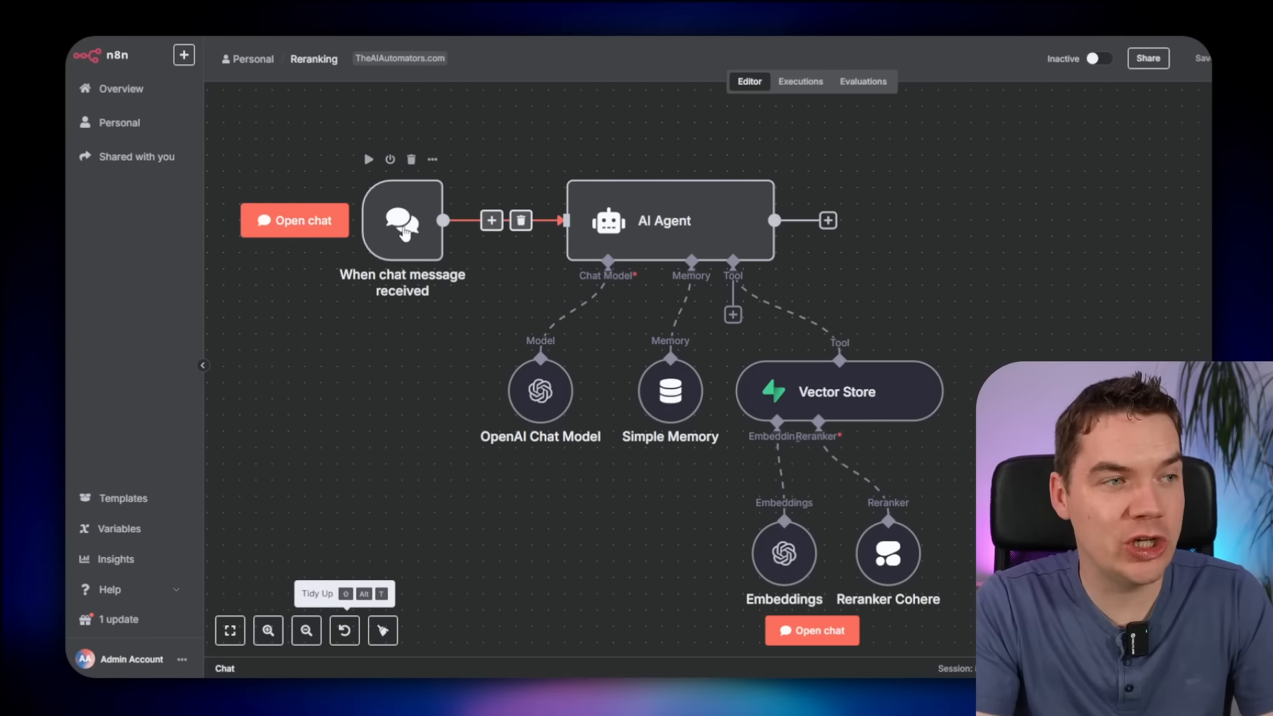
{"action": "double_click", "coordinate": [828, 391]}
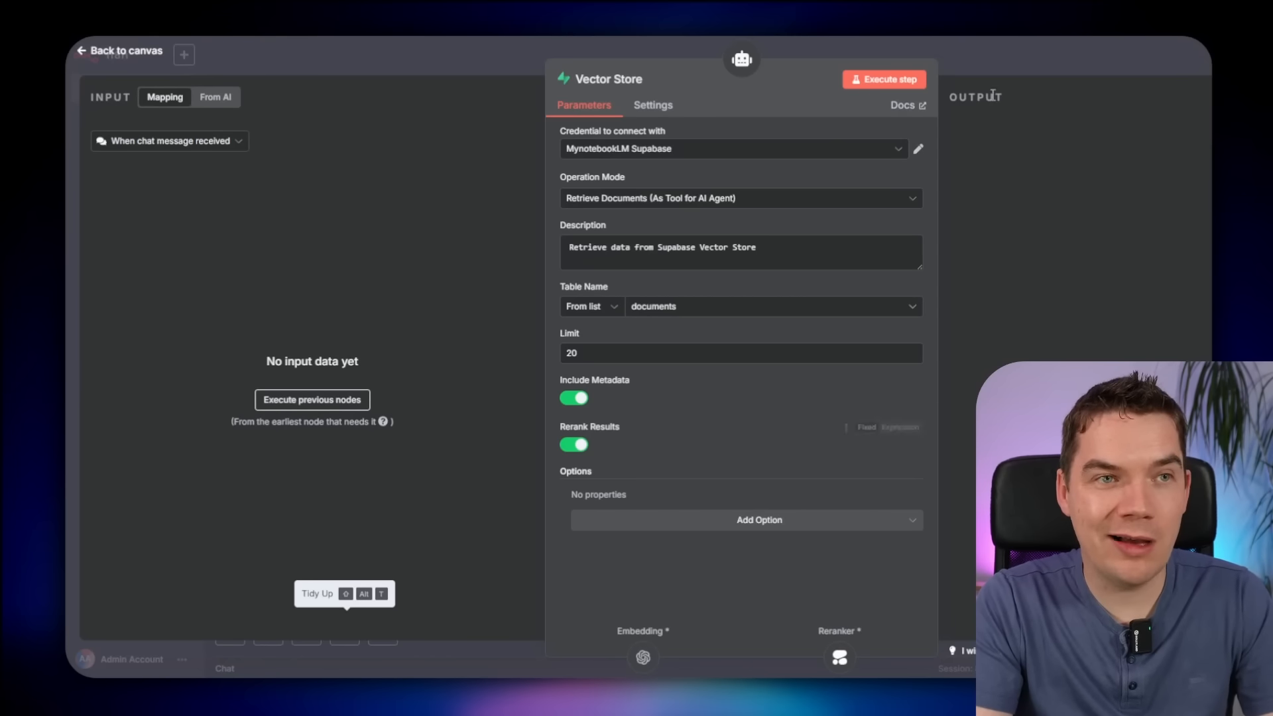
{"action": "left_click", "coordinate": [995, 58]}
Step: Detach the Reranker Cohere node from the Vector Store, view the available reranker nodes, and reconnect it to the Reranker input
{"action": "scroll", "coordinate": [795, 397], "scroll_direction": "down", "scroll_amount": 2}
{"action": "scroll", "coordinate": [785, 406], "scroll_direction": "up", "scroll_amount": 3}
{"action": "scroll", "coordinate": [656, 229], "scroll_direction": "up", "scroll_amount": 2}
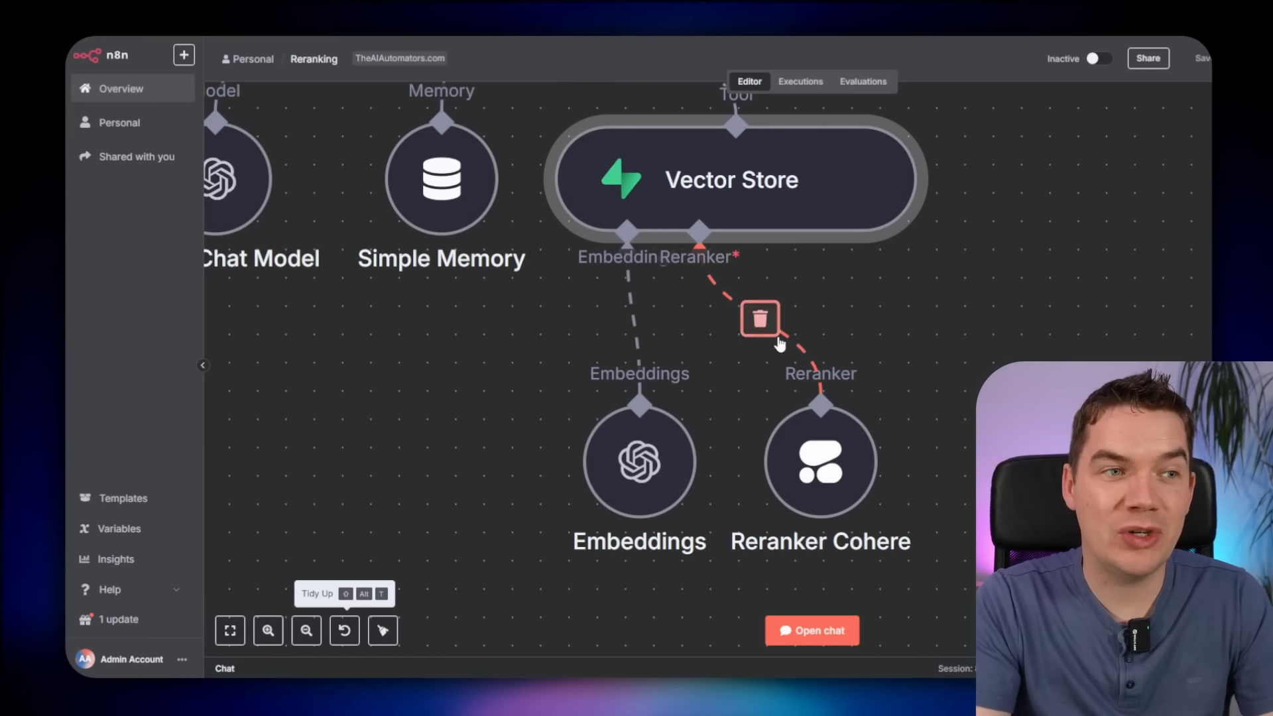
{"action": "left_click", "coordinate": [761, 320]}
{"action": "left_click", "coordinate": [698, 326]}
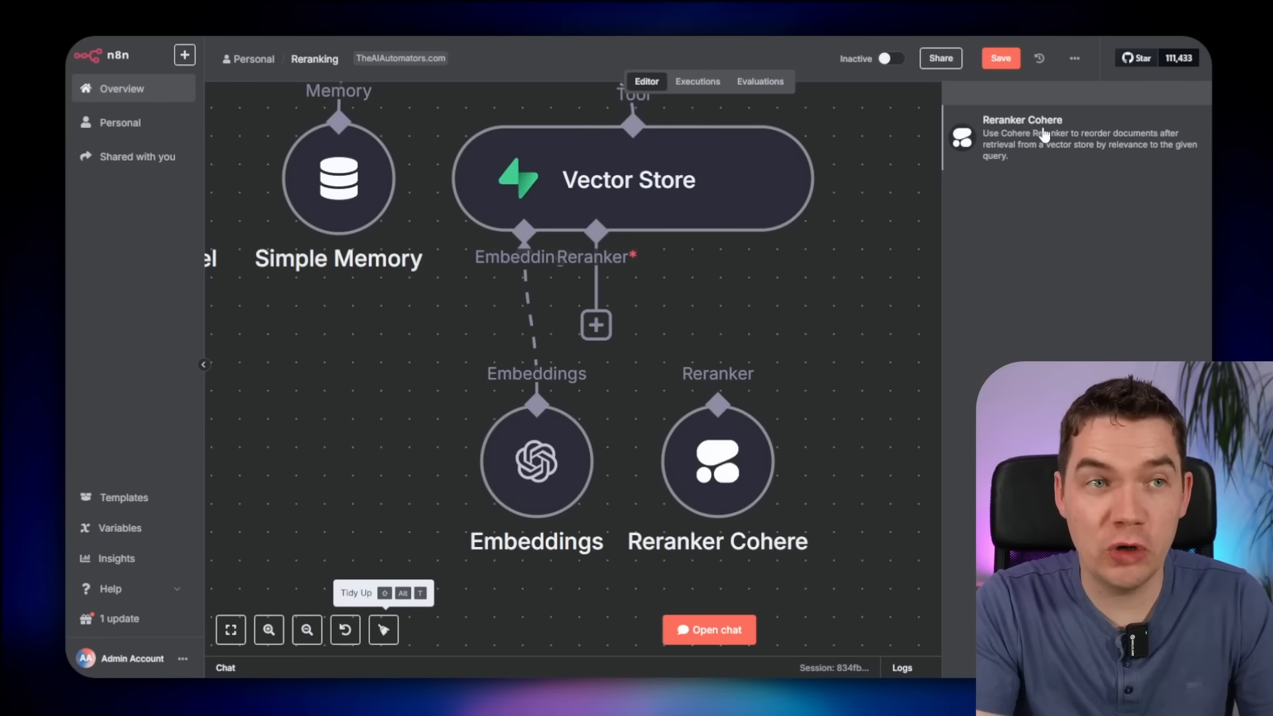
{"action": "left_click", "coordinate": [619, 329]}
{"action": "left_click_drag", "start_coordinate": [597, 325], "coordinate": [717, 406]}
Step: Create a new CohereApi credential for the Reranker Cohere node with the API key from the Cohere dashboard's API Keys page
{"action": "double_click", "coordinate": [728, 456]}
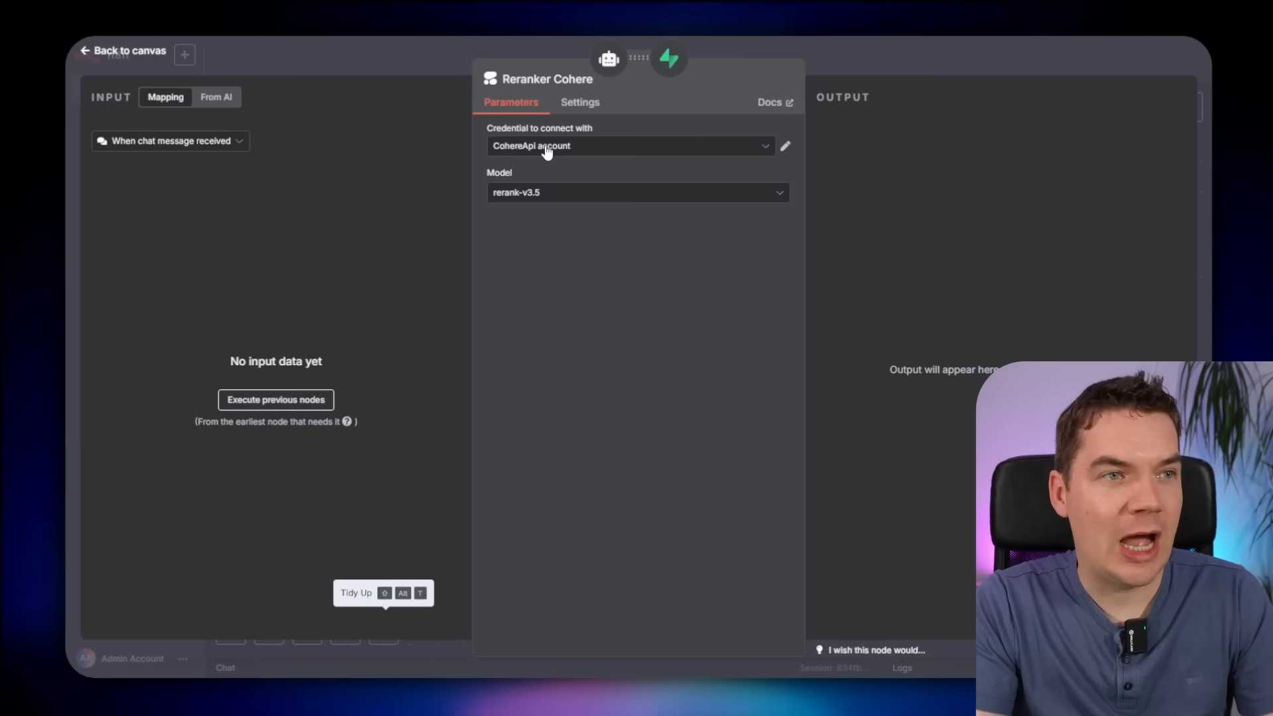
{"action": "left_click", "coordinate": [750, 151]}
{"action": "left_click", "coordinate": [599, 227]}
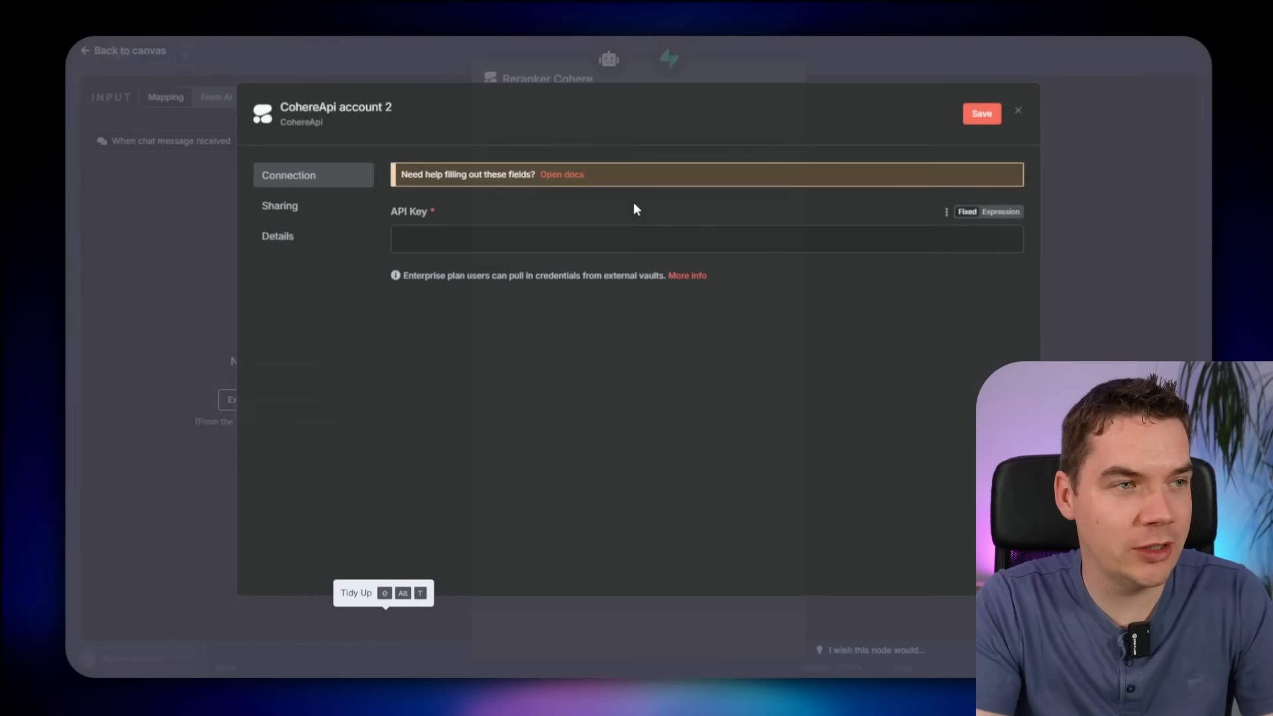
{"action": "left_click", "coordinate": [424, 228]}
{"action": "key", "text": "ctrl+v"}
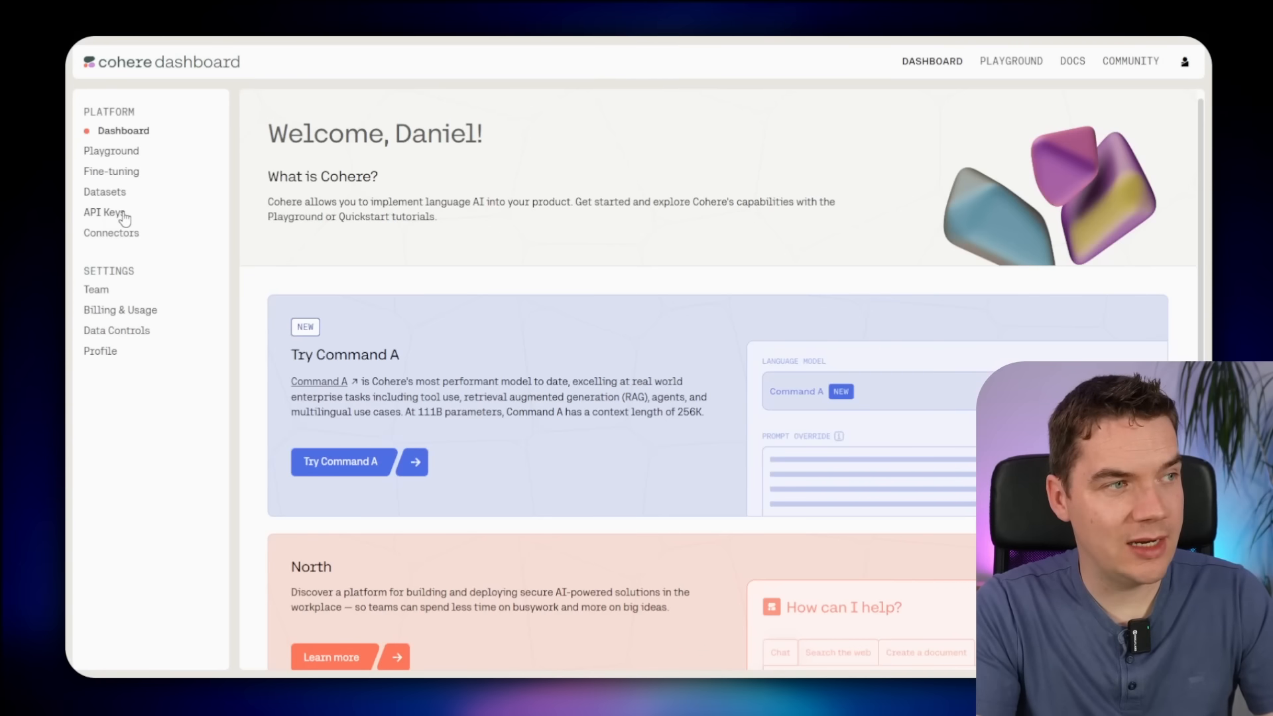
{"action": "left_click", "coordinate": [115, 214]}
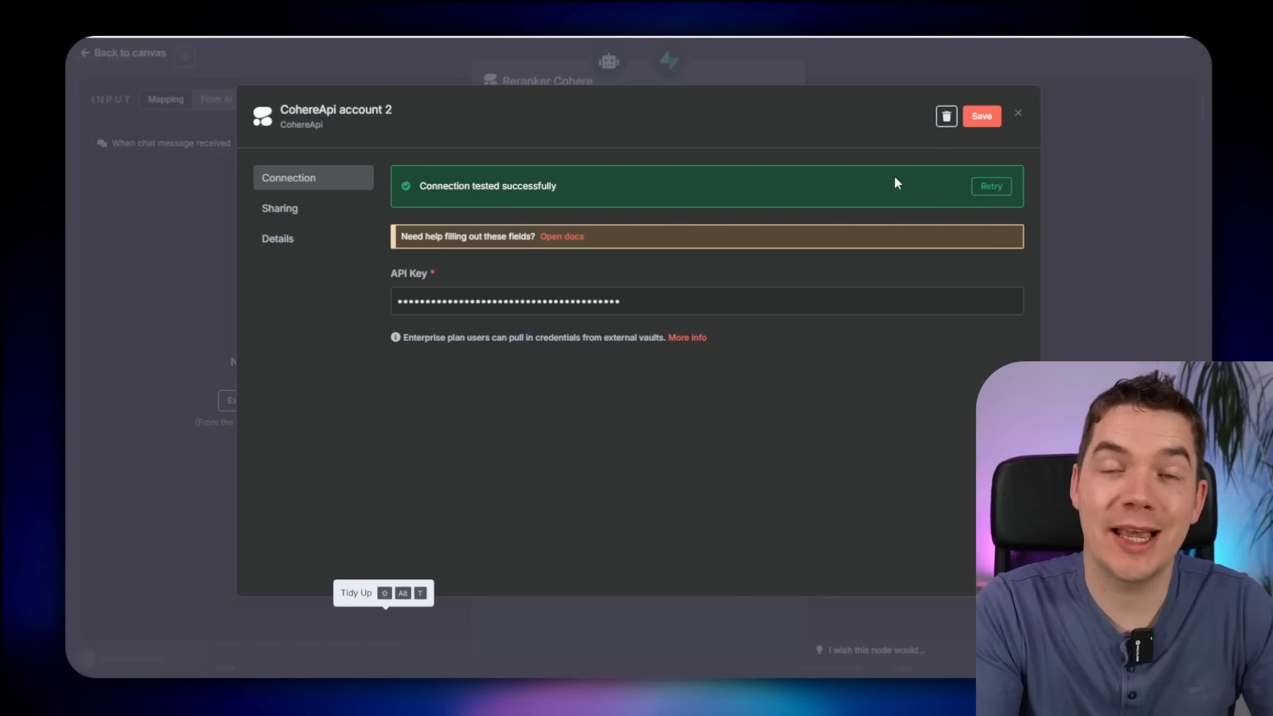
{"action": "left_click", "coordinate": [1018, 112]}
Step: Choose rerank-v3.5 as the Reranker Cohere model
{"action": "left_click", "coordinate": [557, 195]}
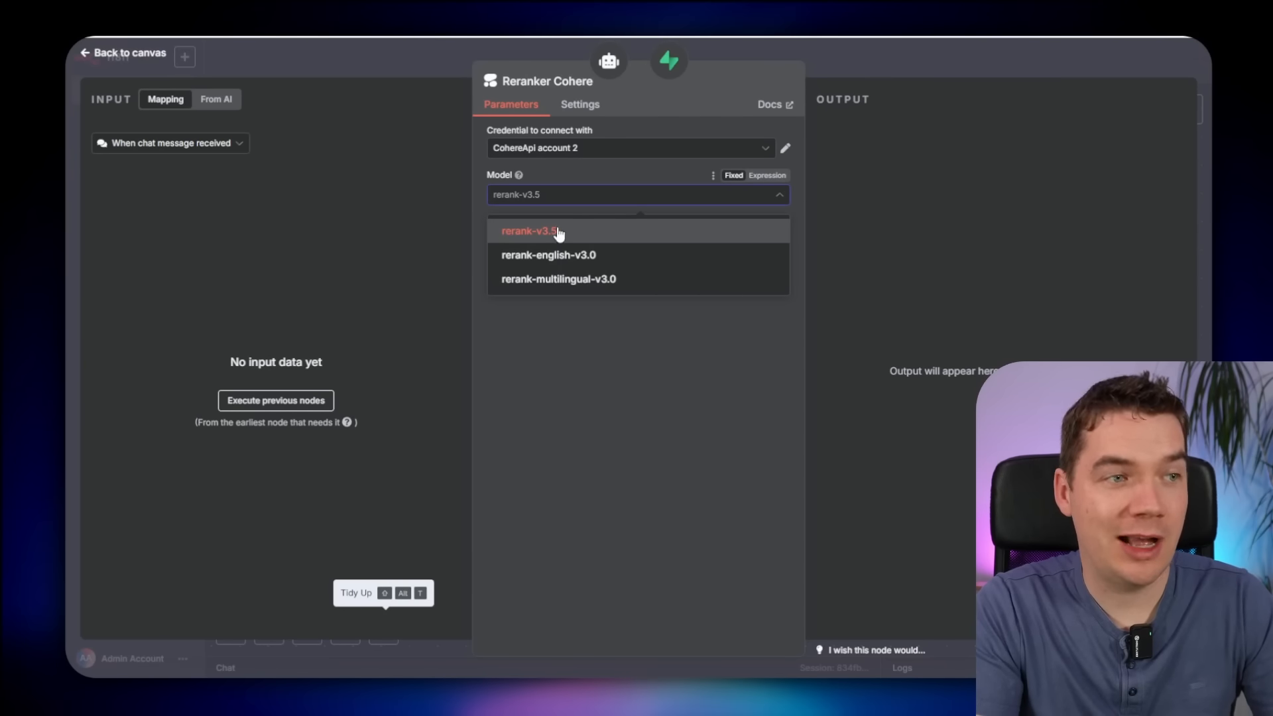
{"action": "left_click", "coordinate": [569, 234]}
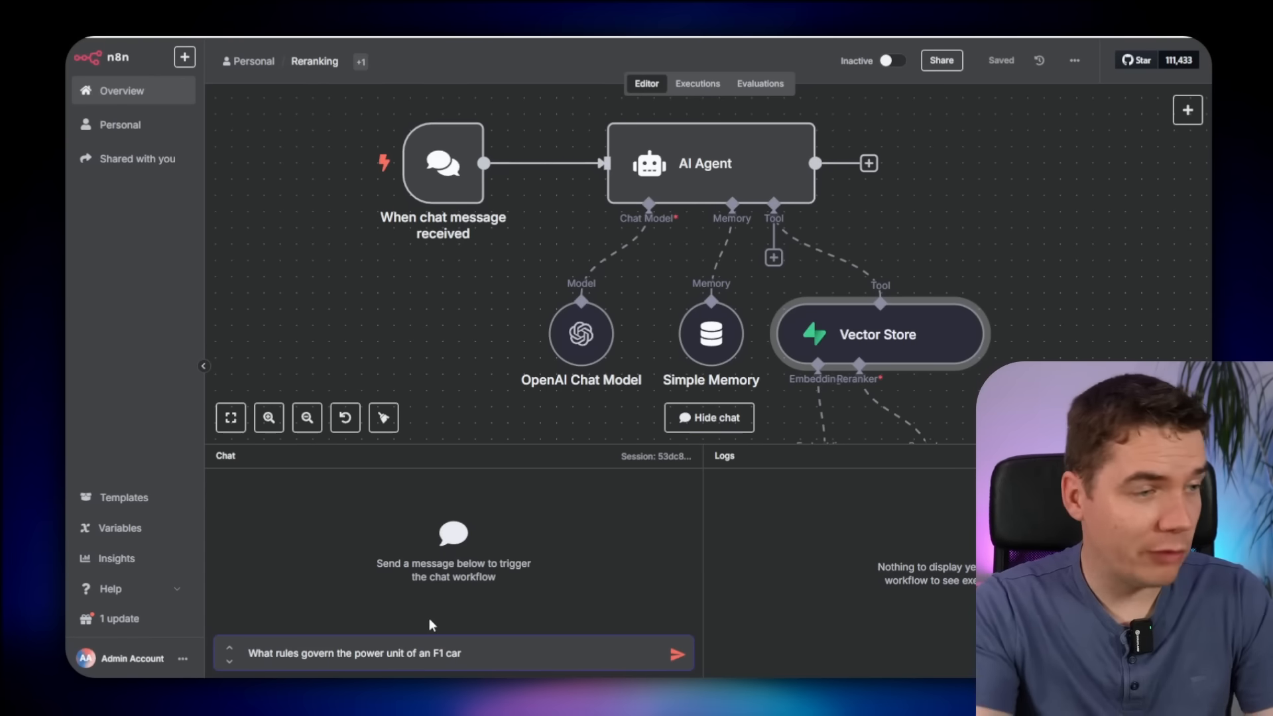
Step: Send the chat message "What rules govern the power unit of an F1 car" and check the chatInput in the chat trigger's output
{"action": "key", "text": "Return"}
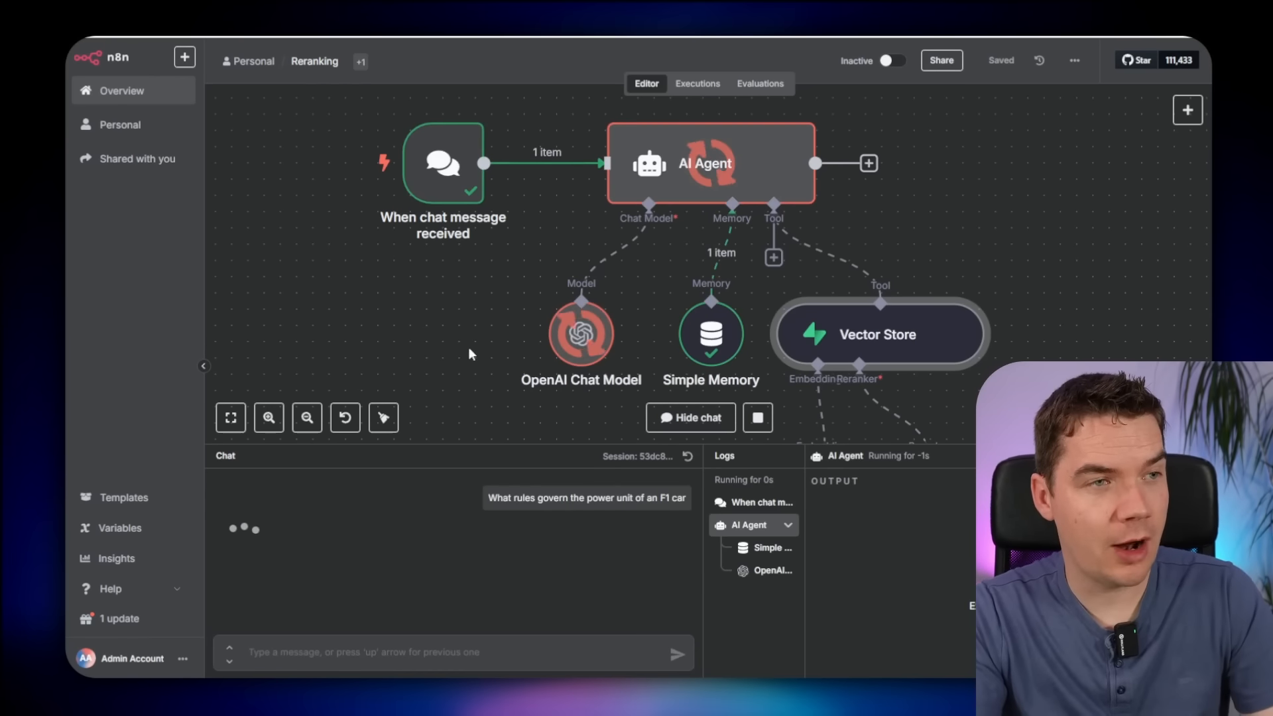
{"action": "scroll", "coordinate": [445, 306], "scroll_direction": "down", "scroll_amount": 2}
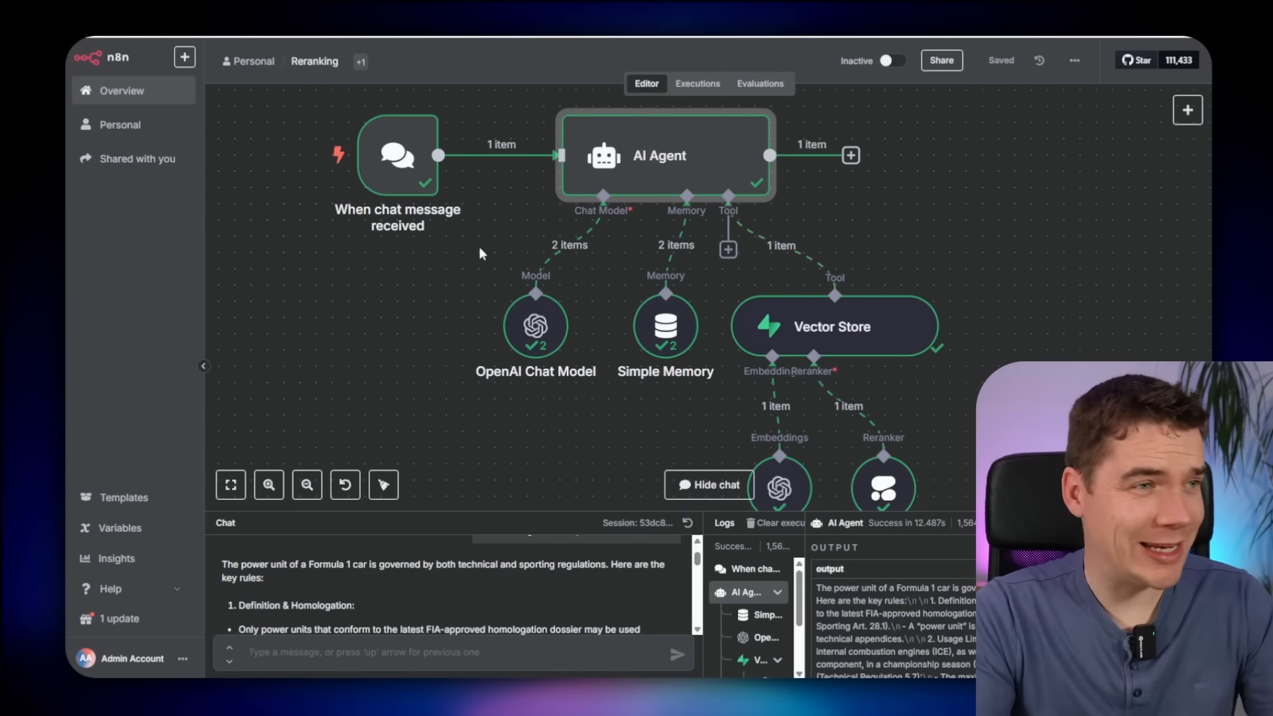
{"action": "double_click", "coordinate": [398, 156]}
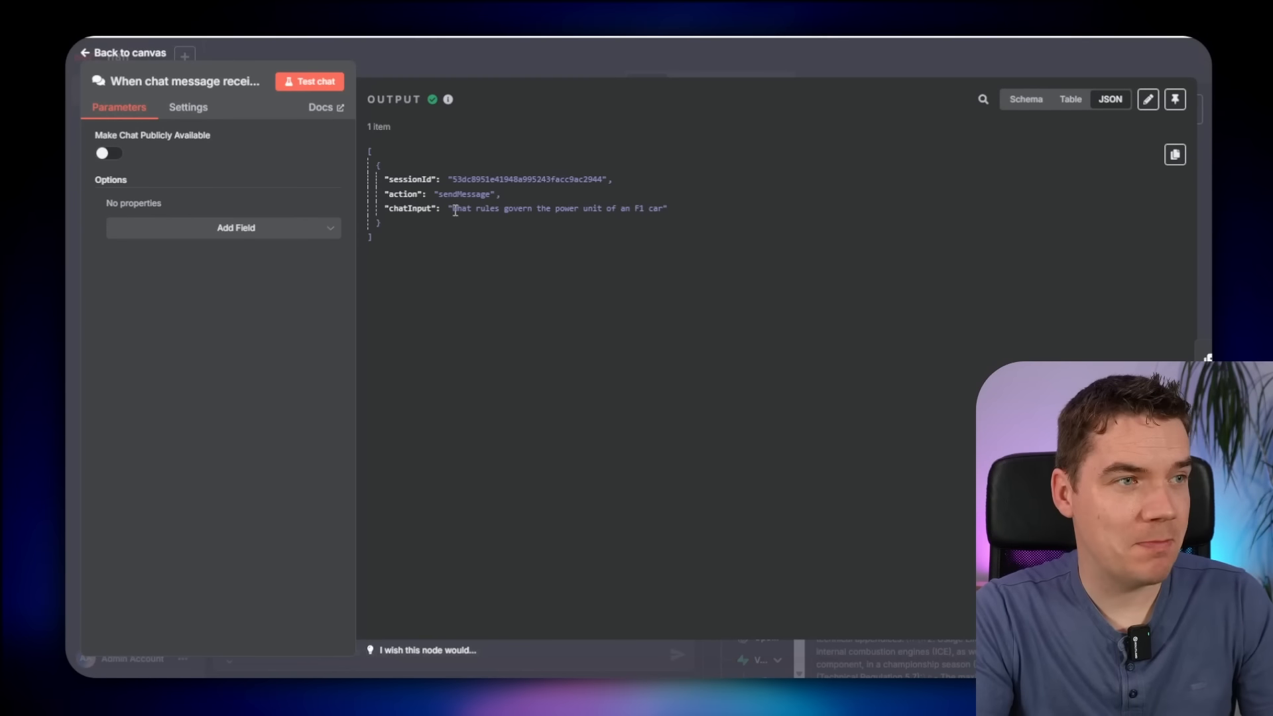
{"action": "left_click_drag", "start_coordinate": [455, 210], "coordinate": [638, 216]}
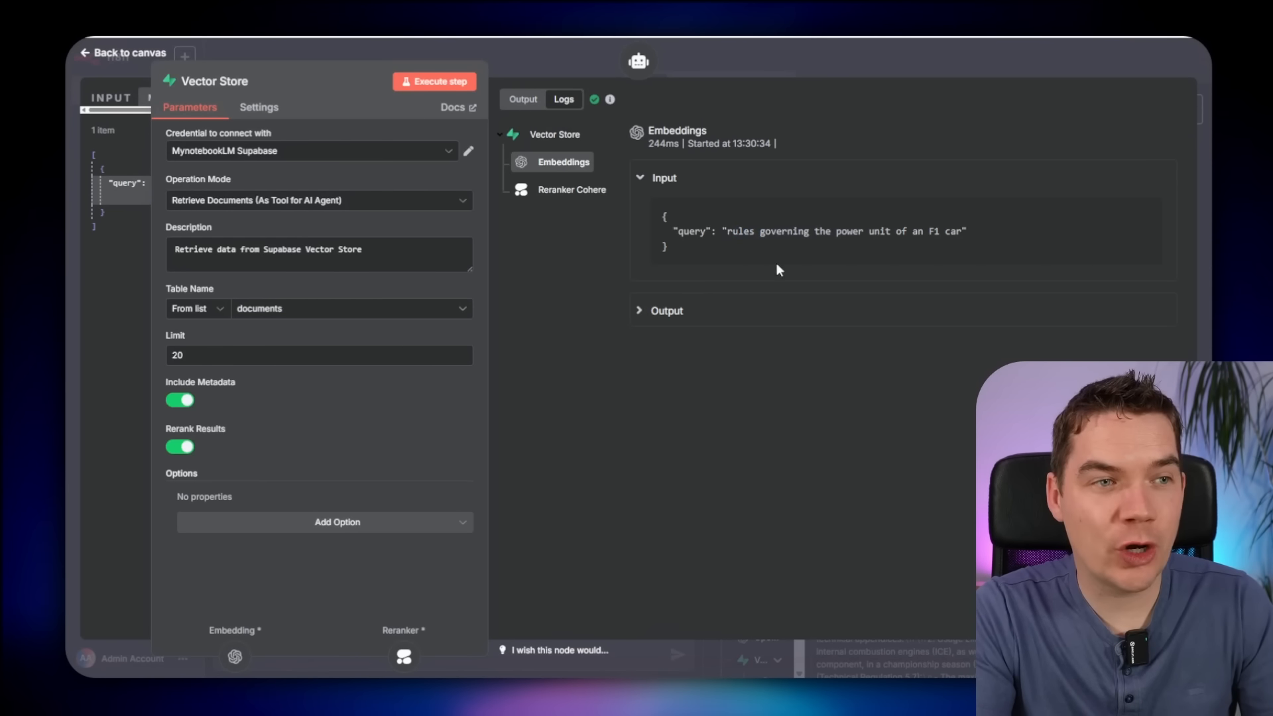
Step: Expand the Embeddings output in the Vector Store logs and examine the query's embedding values
{"action": "left_click", "coordinate": [672, 314]}
{"action": "scroll", "coordinate": [714, 397], "scroll_direction": "down", "scroll_amount": 5}
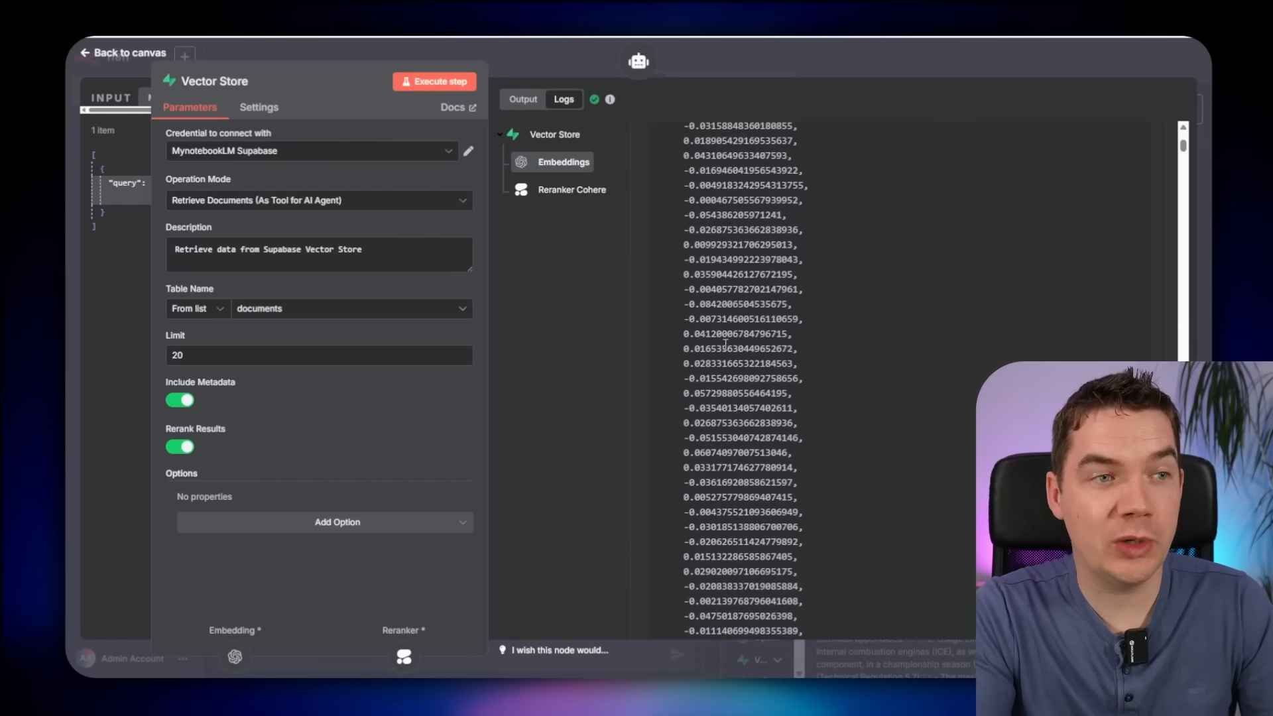
{"action": "left_click_drag", "start_coordinate": [716, 183], "coordinate": [757, 410]}
Step: Examine the Reranker Cohere log's input, checking the query and the pageContent of the retrieved documents against the Vector Store limit
{"action": "left_click", "coordinate": [572, 189]}
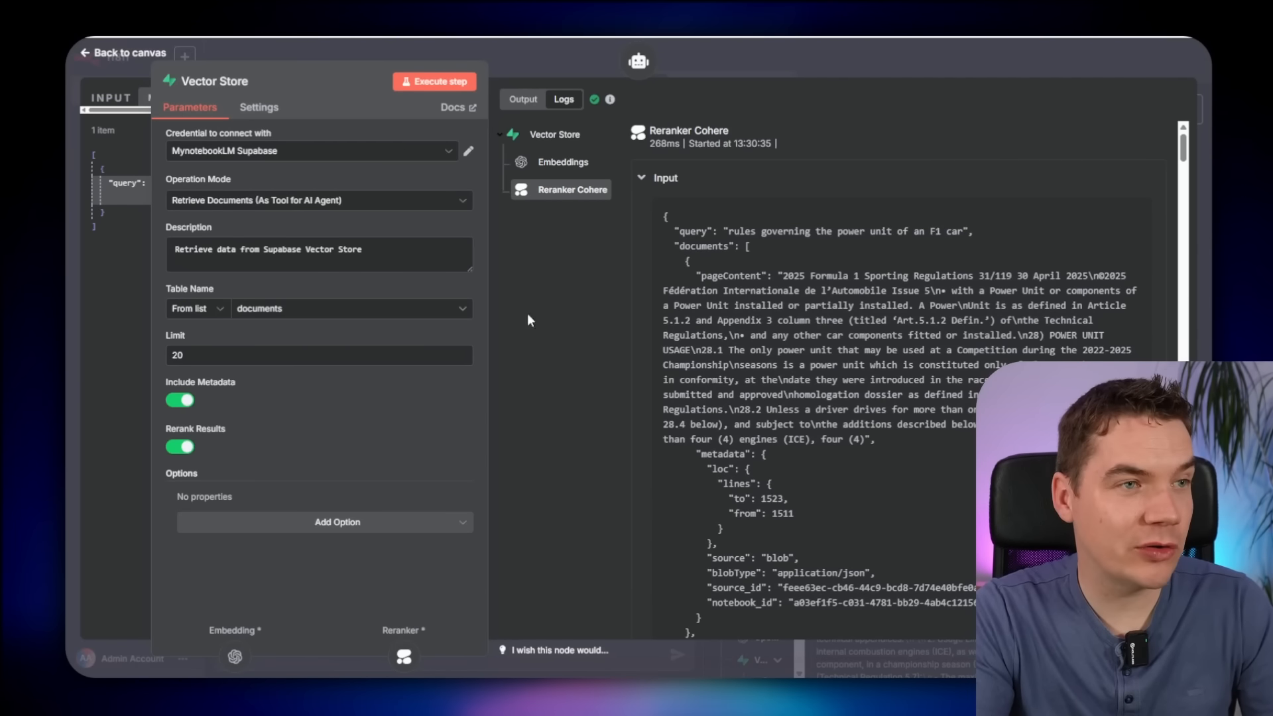
{"action": "double_click", "coordinate": [186, 355]}
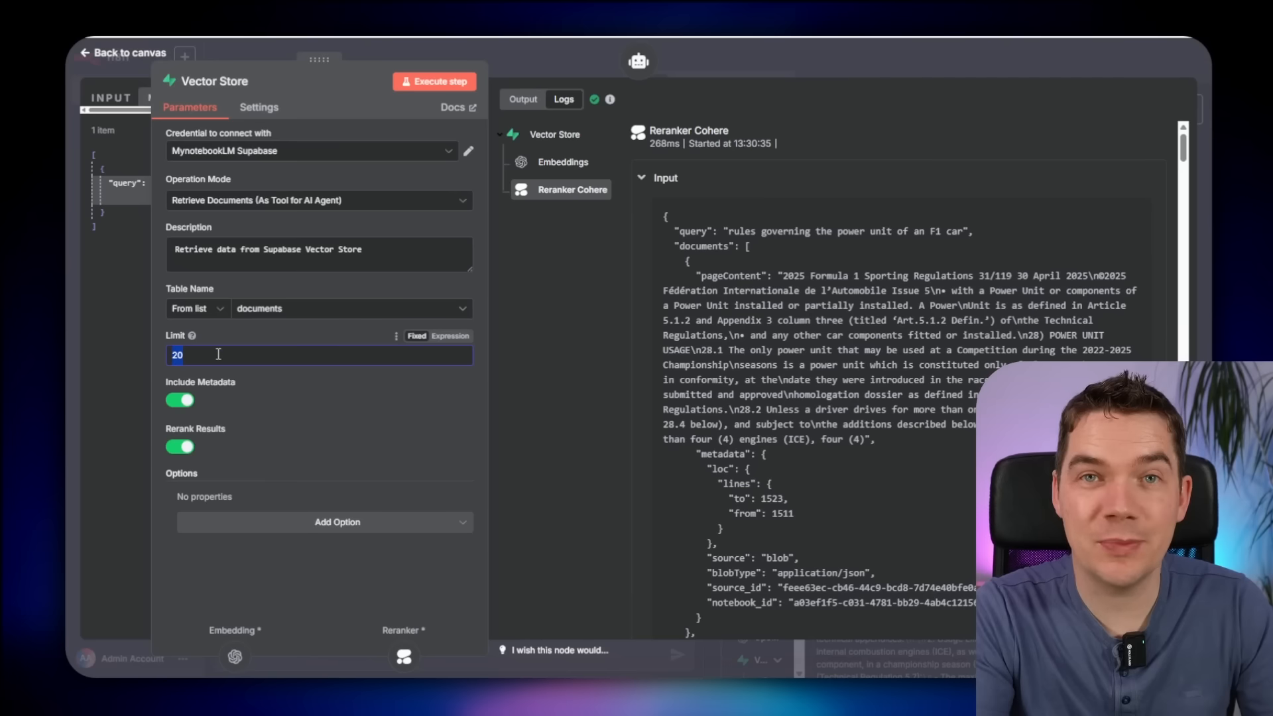
{"action": "left_click", "coordinate": [763, 284]}
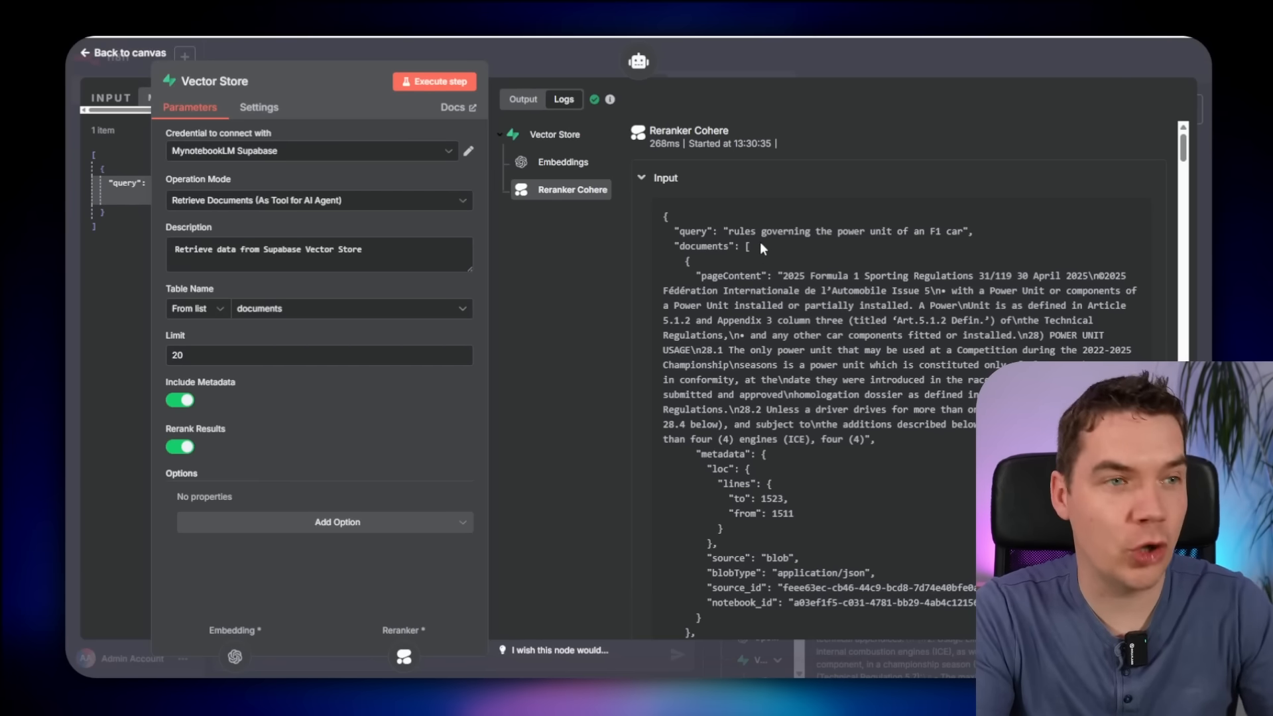
{"action": "left_click_drag", "start_coordinate": [730, 232], "coordinate": [954, 231]}
{"action": "left_click", "coordinate": [806, 237]}
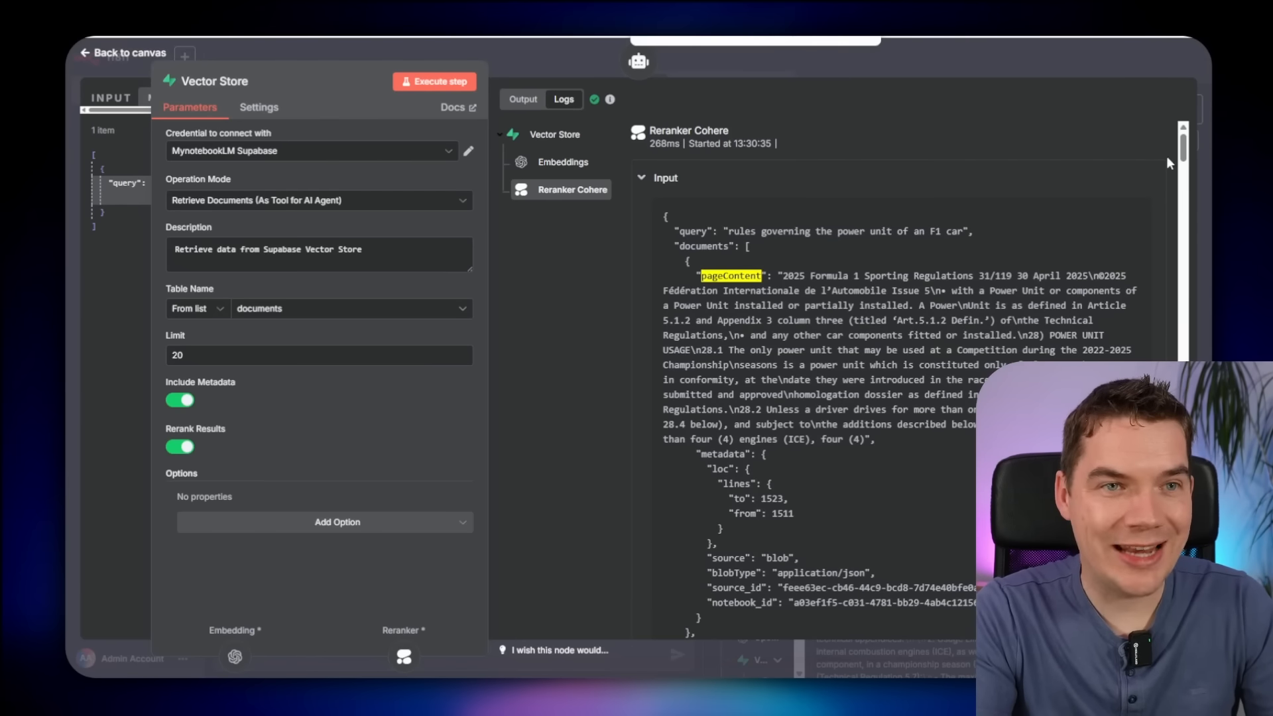
{"action": "left_click_drag", "start_coordinate": [1184, 155], "coordinate": [1184, 261]}
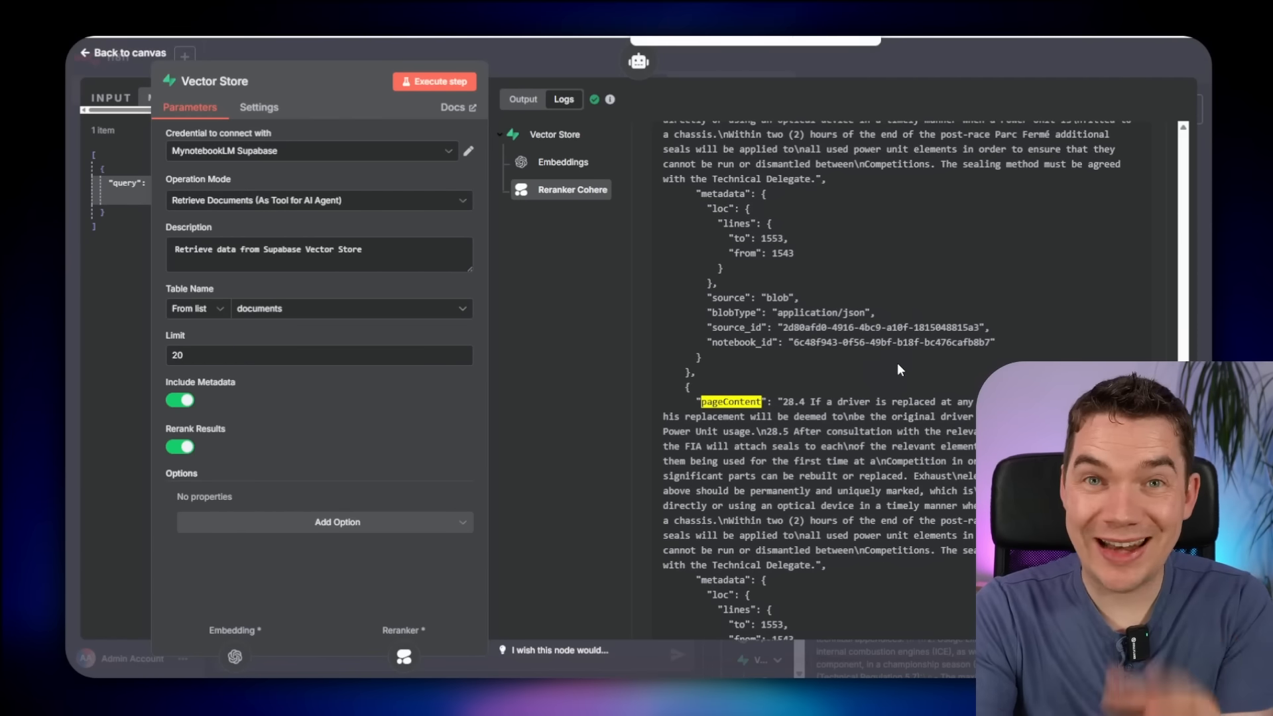
{"action": "scroll", "coordinate": [885, 371], "scroll_direction": "down", "scroll_amount": 5}
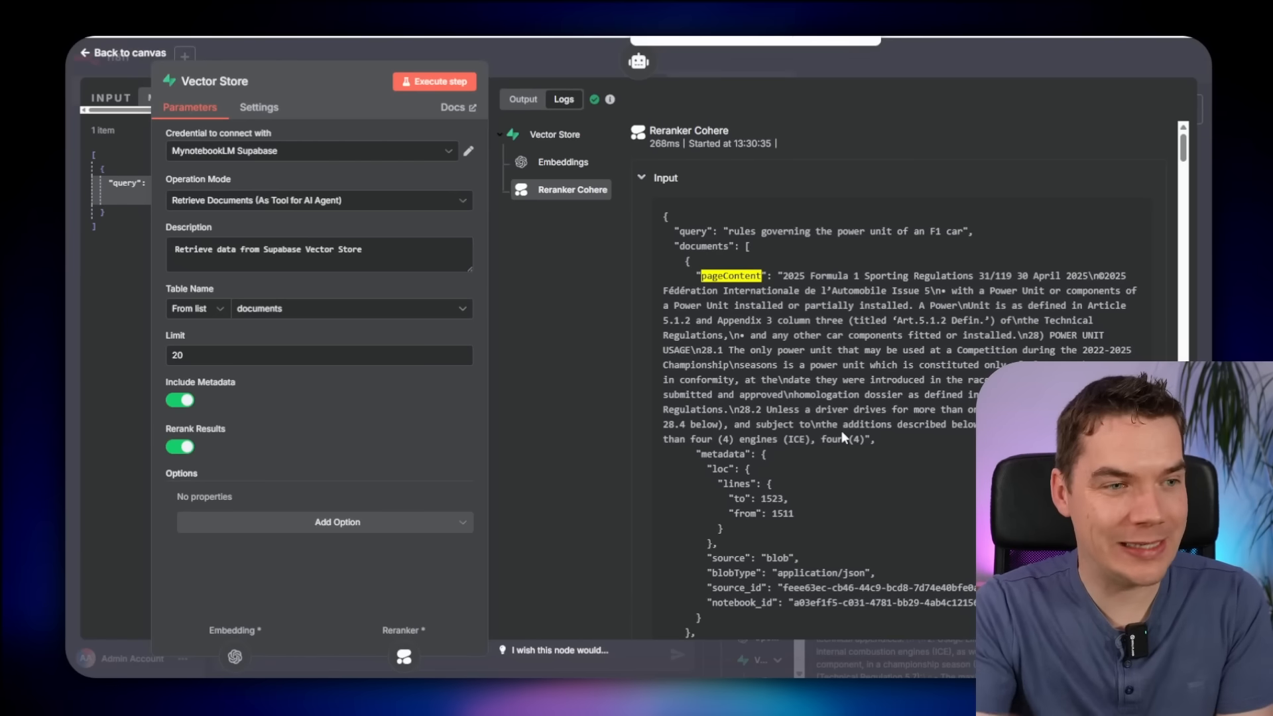
{"action": "scroll", "coordinate": [816, 474], "scroll_direction": "down", "scroll_amount": 2}
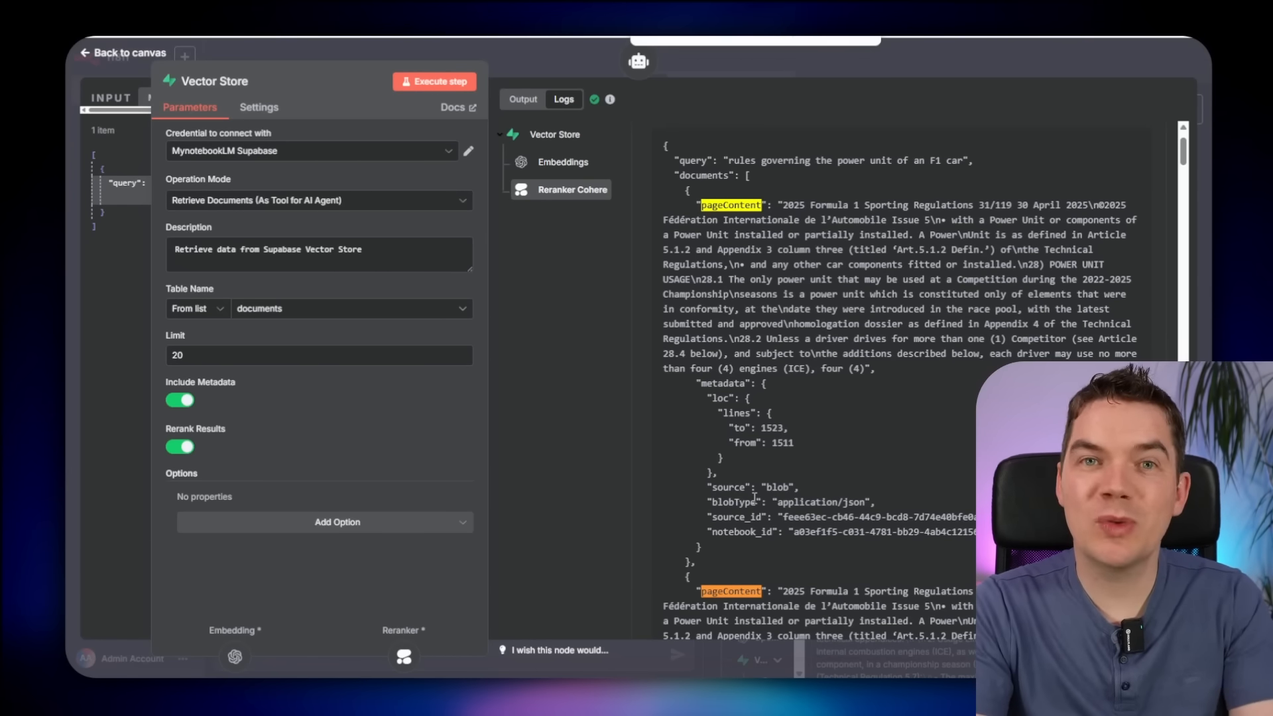
{"action": "left_click_drag", "start_coordinate": [755, 498], "coordinate": [851, 532]}
{"action": "left_click", "coordinate": [823, 517]}
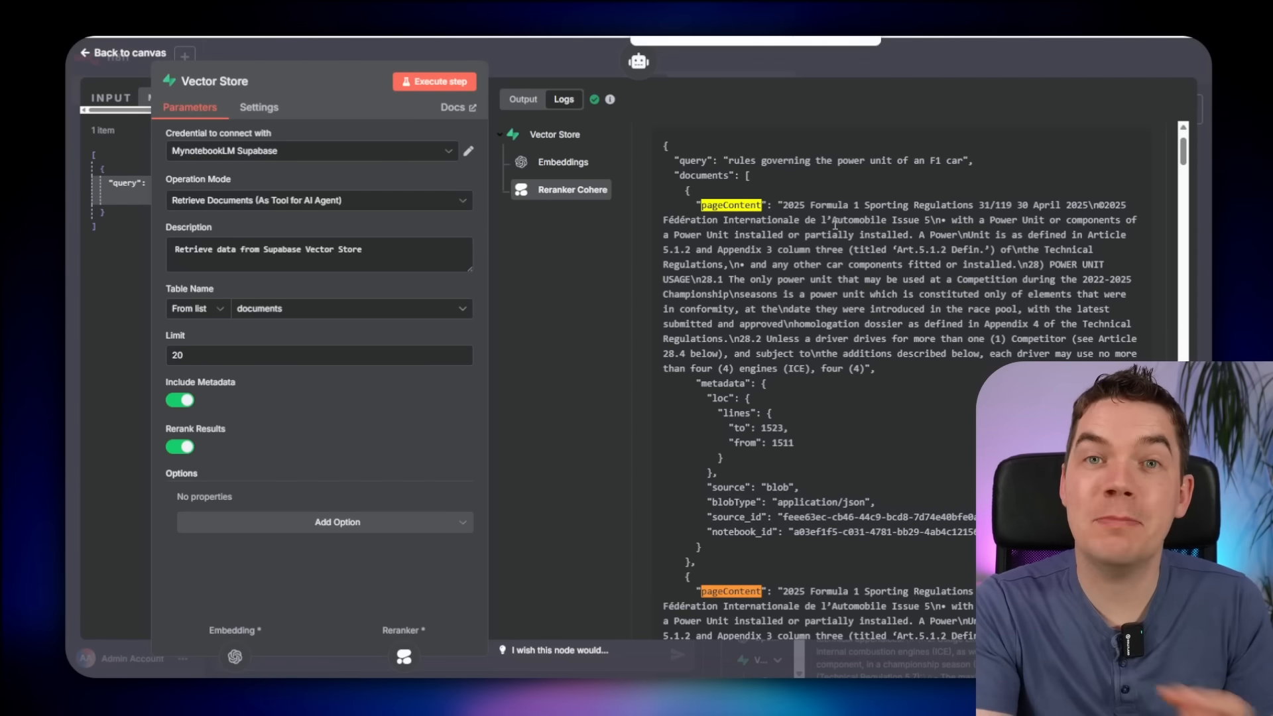
{"action": "scroll", "coordinate": [835, 226], "scroll_direction": "up", "scroll_amount": 1}
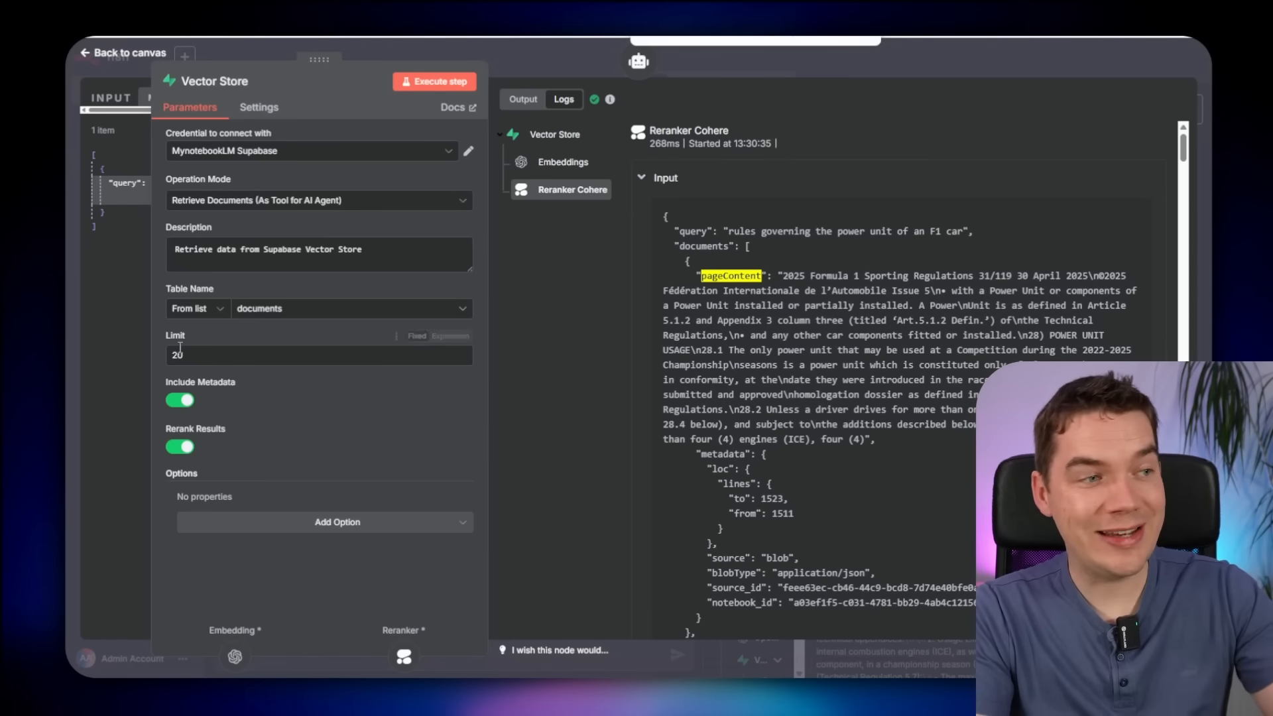
Step: Collapse the Reranker Cohere input and examine the relevanceScore of the documents in its output
{"action": "left_click", "coordinate": [664, 179]}
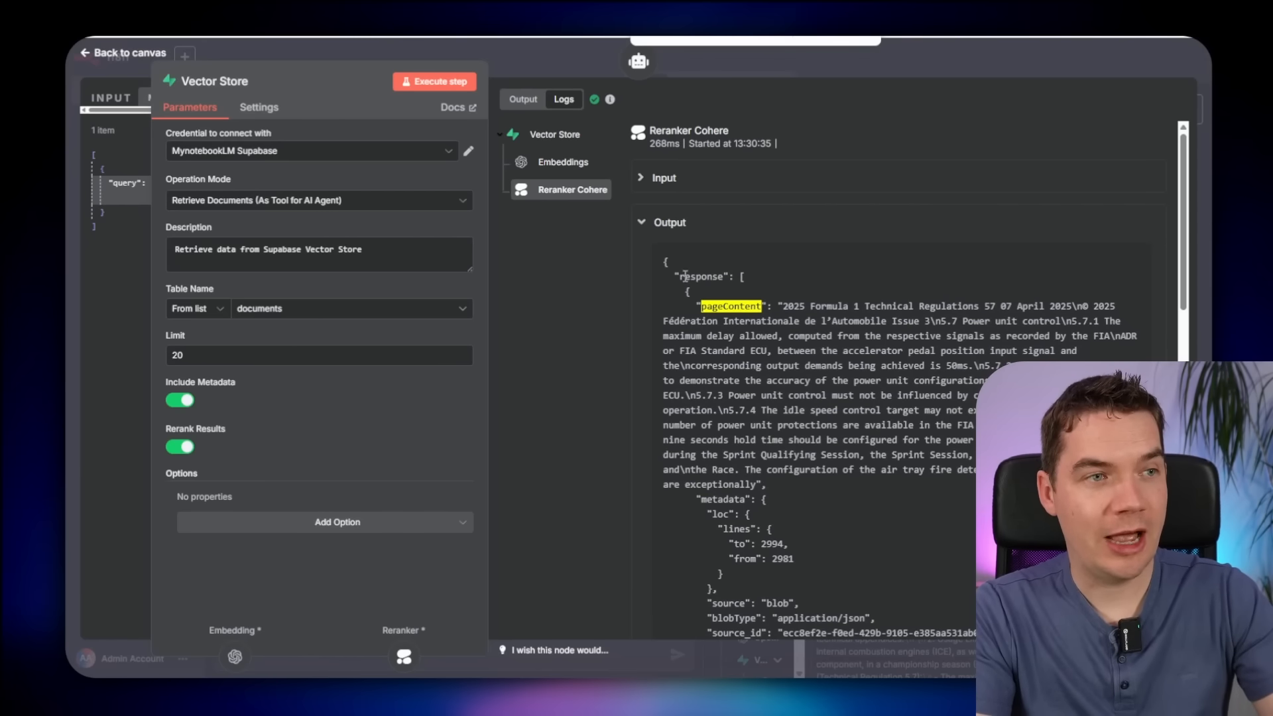
{"action": "scroll", "coordinate": [739, 312], "scroll_direction": "down", "scroll_amount": 10}
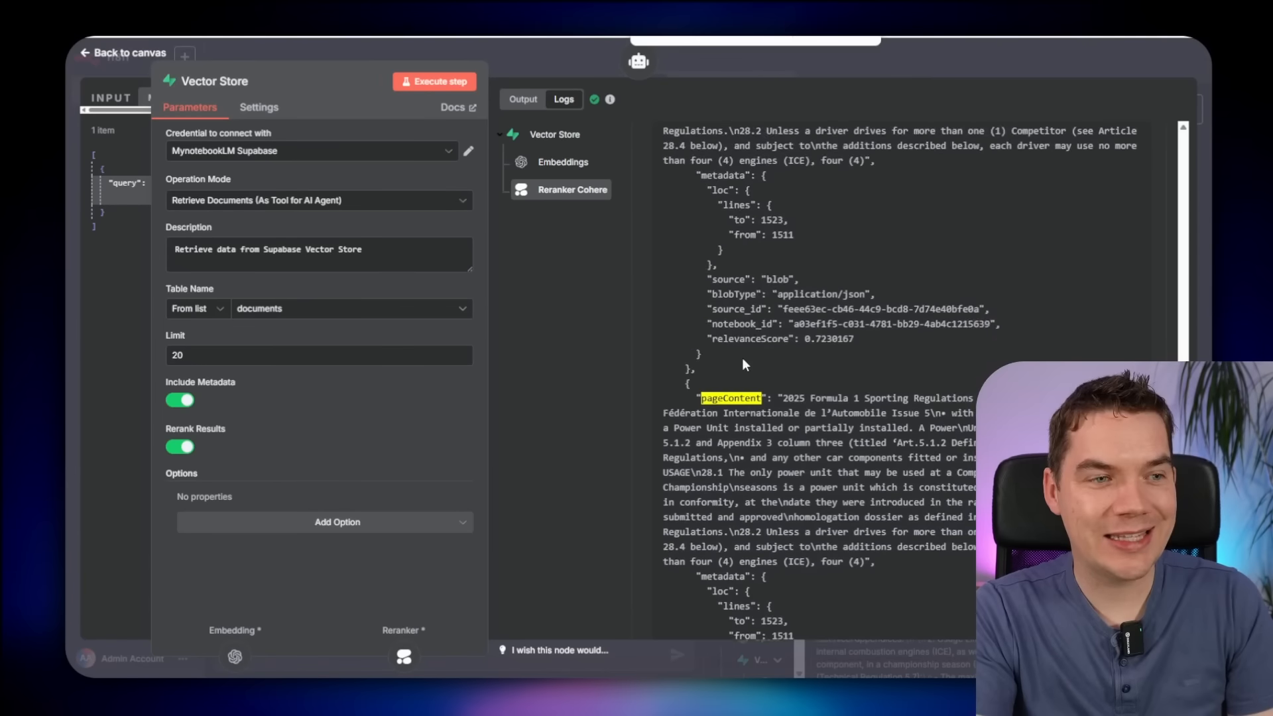
{"action": "scroll", "coordinate": [782, 471], "scroll_direction": "up", "scroll_amount": 4}
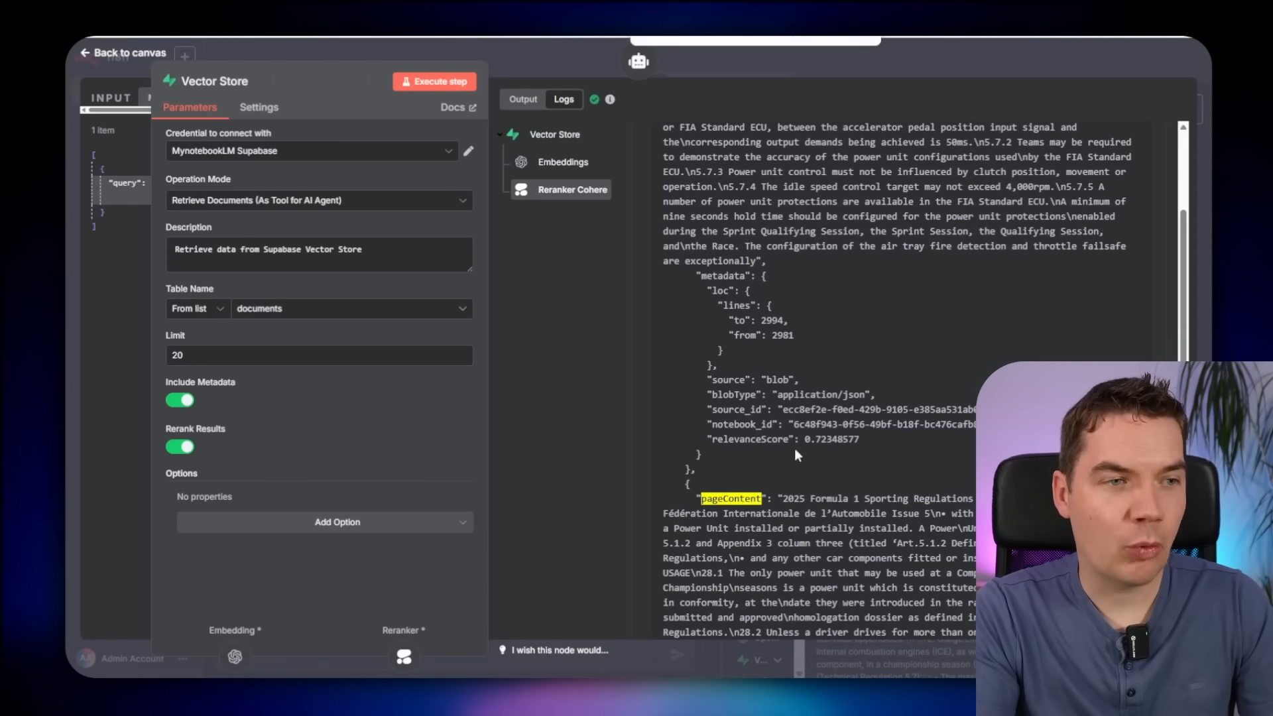
{"action": "double_click", "coordinate": [753, 439]}
{"action": "left_click_drag", "start_coordinate": [839, 446], "coordinate": [859, 451]}
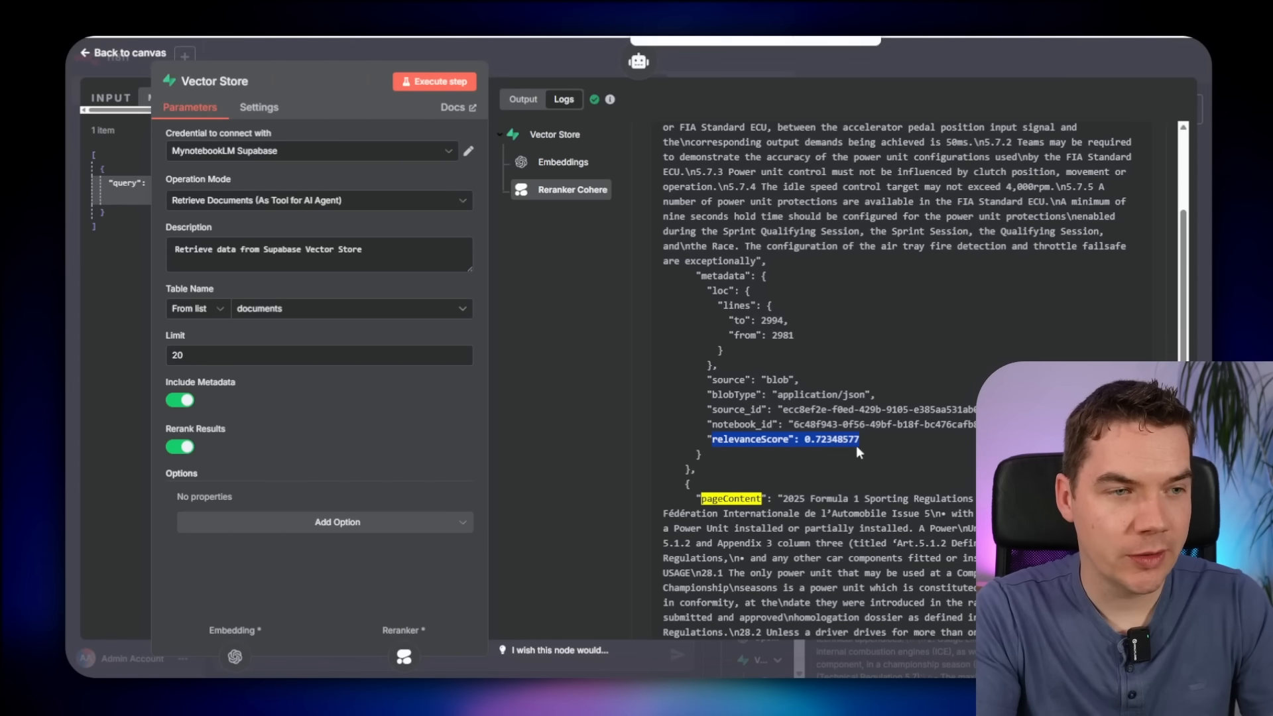
Step: Review the remaining reranked documents in the Reranker Cohere output and return to the canvas
{"action": "left_click", "coordinate": [839, 475]}
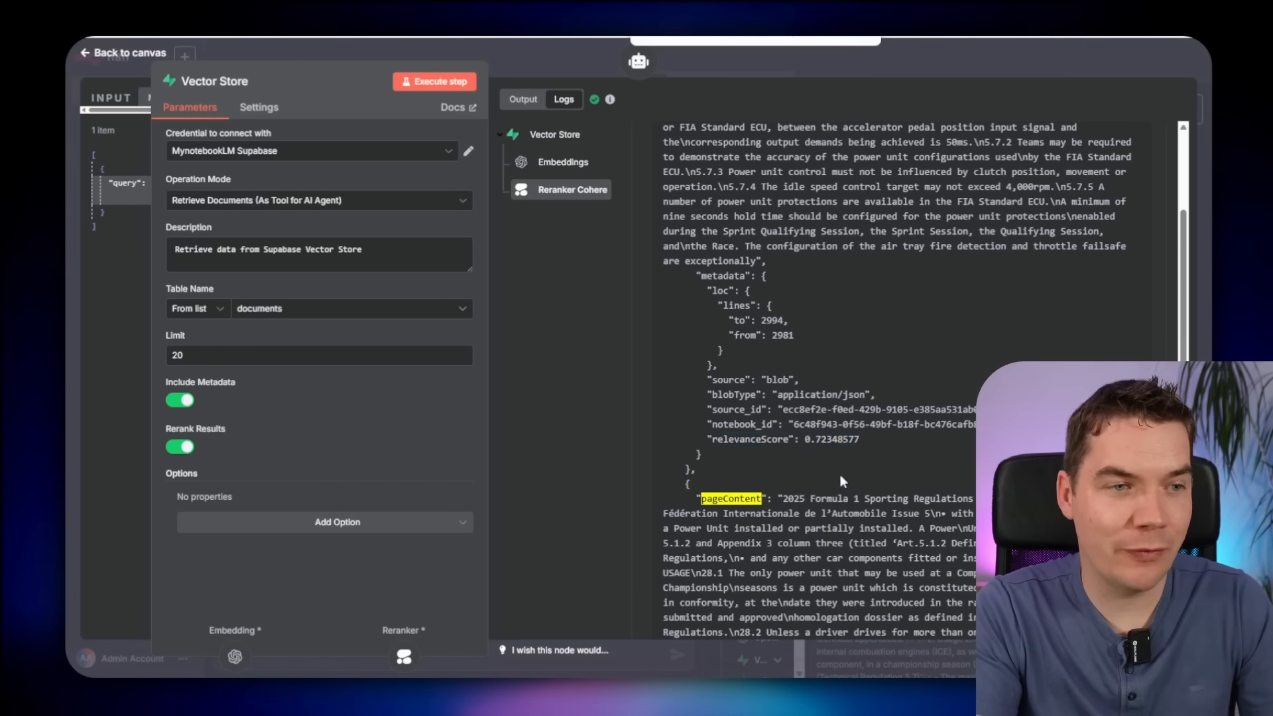
{"action": "scroll", "coordinate": [840, 475], "scroll_direction": "down", "scroll_amount": 4}
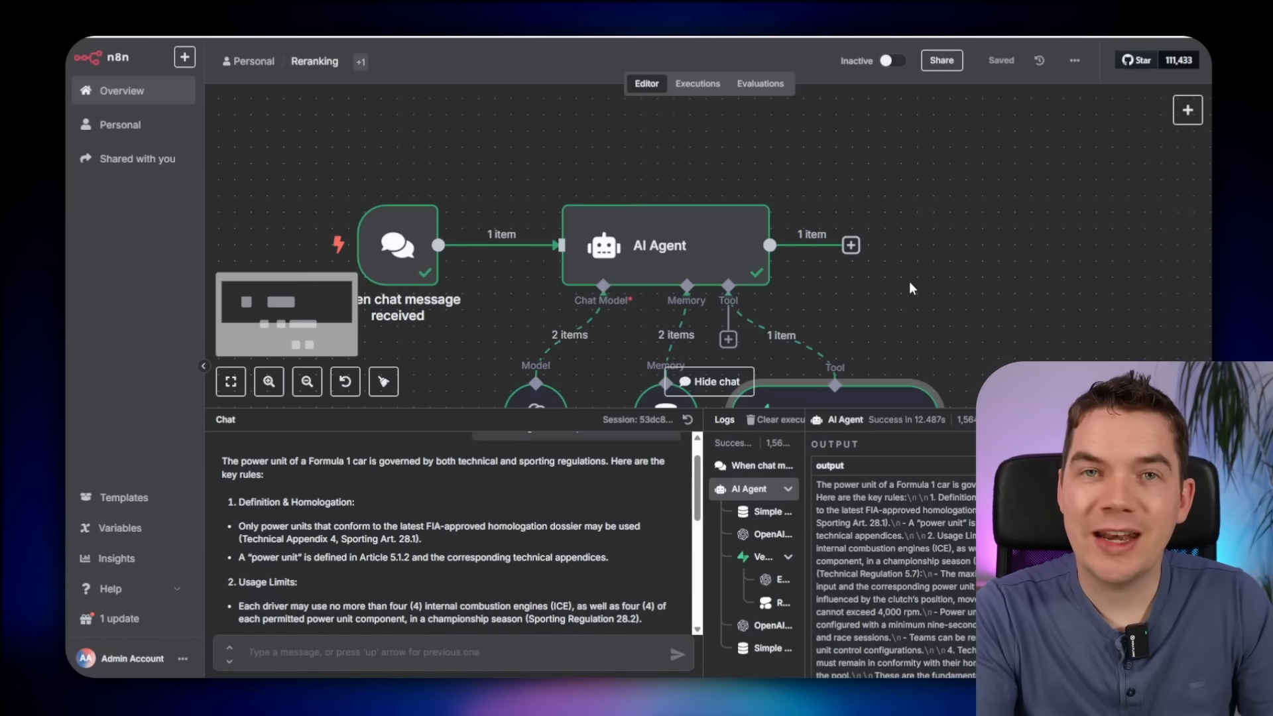
{"action": "scroll", "coordinate": [909, 282], "scroll_direction": "down", "scroll_amount": 1}
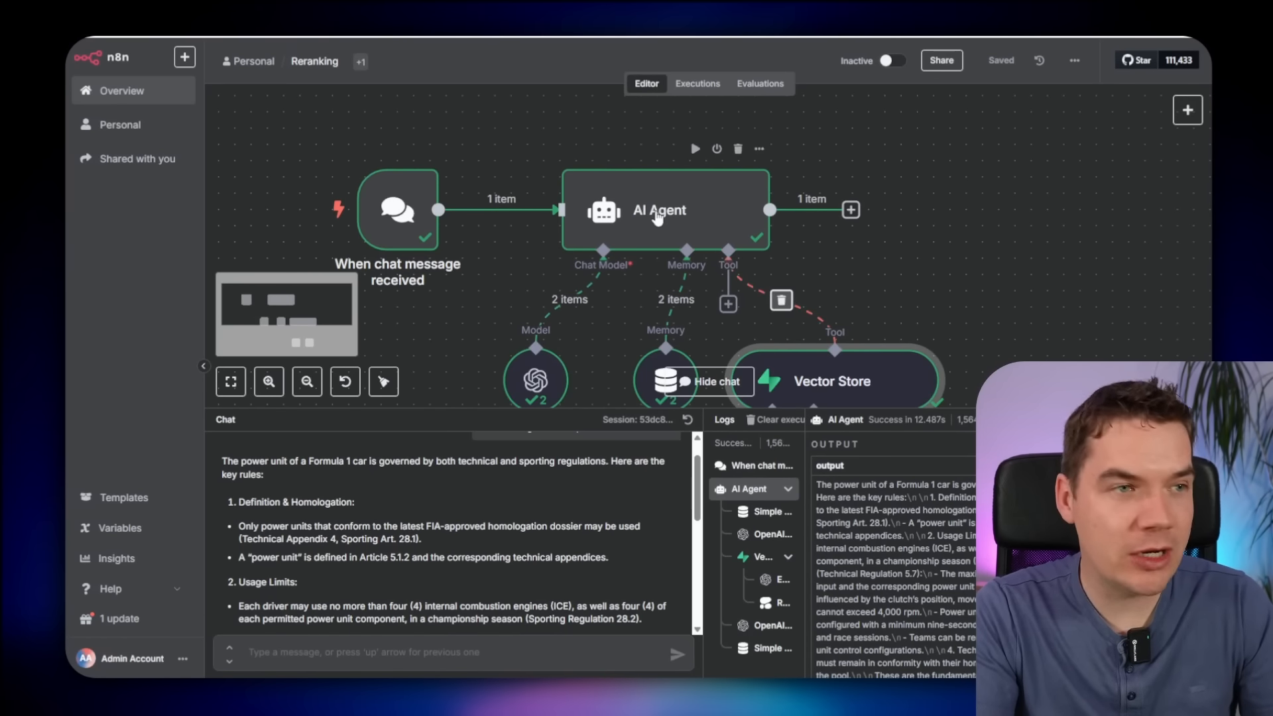
Step: Open the AI Agent's logs and check the system and human messages in the second OpenAI Chat Model call's input
{"action": "double_click", "coordinate": [657, 214]}
{"action": "left_click", "coordinate": [563, 99]}
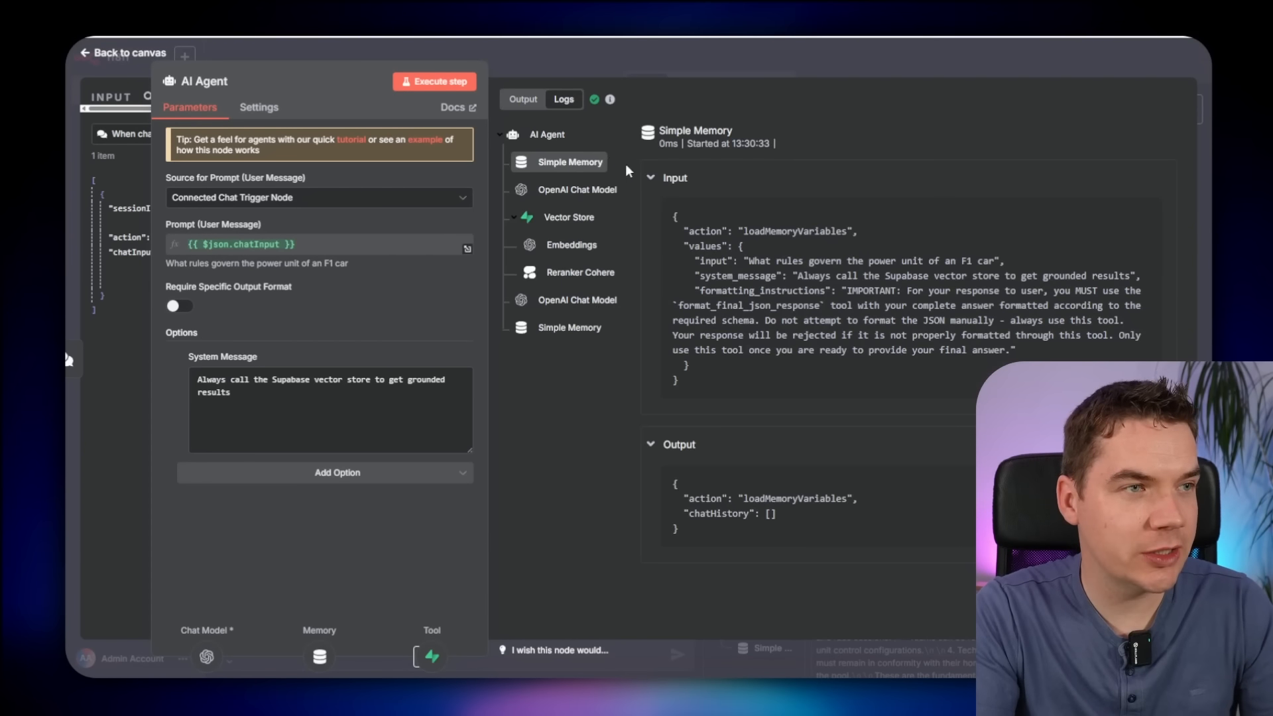
{"action": "left_click", "coordinate": [577, 300]}
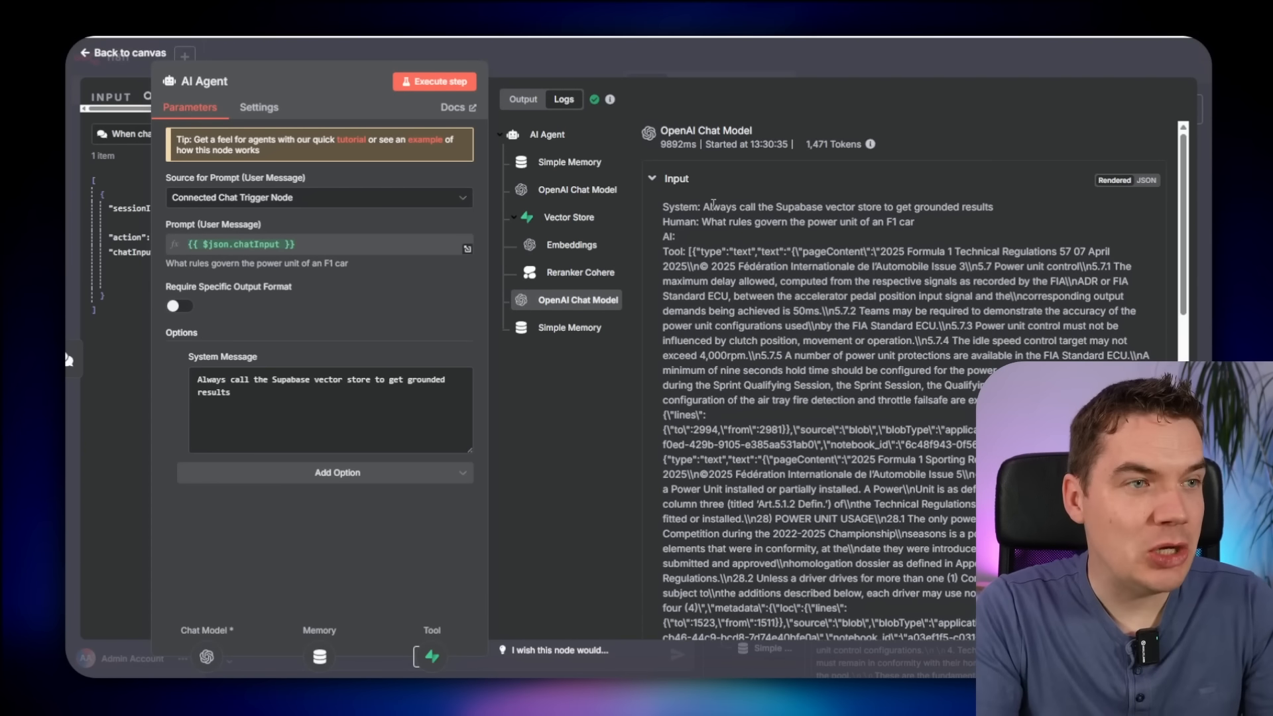
{"action": "left_click_drag", "start_coordinate": [686, 208], "coordinate": [828, 208]}
{"action": "left_click", "coordinate": [828, 207]}
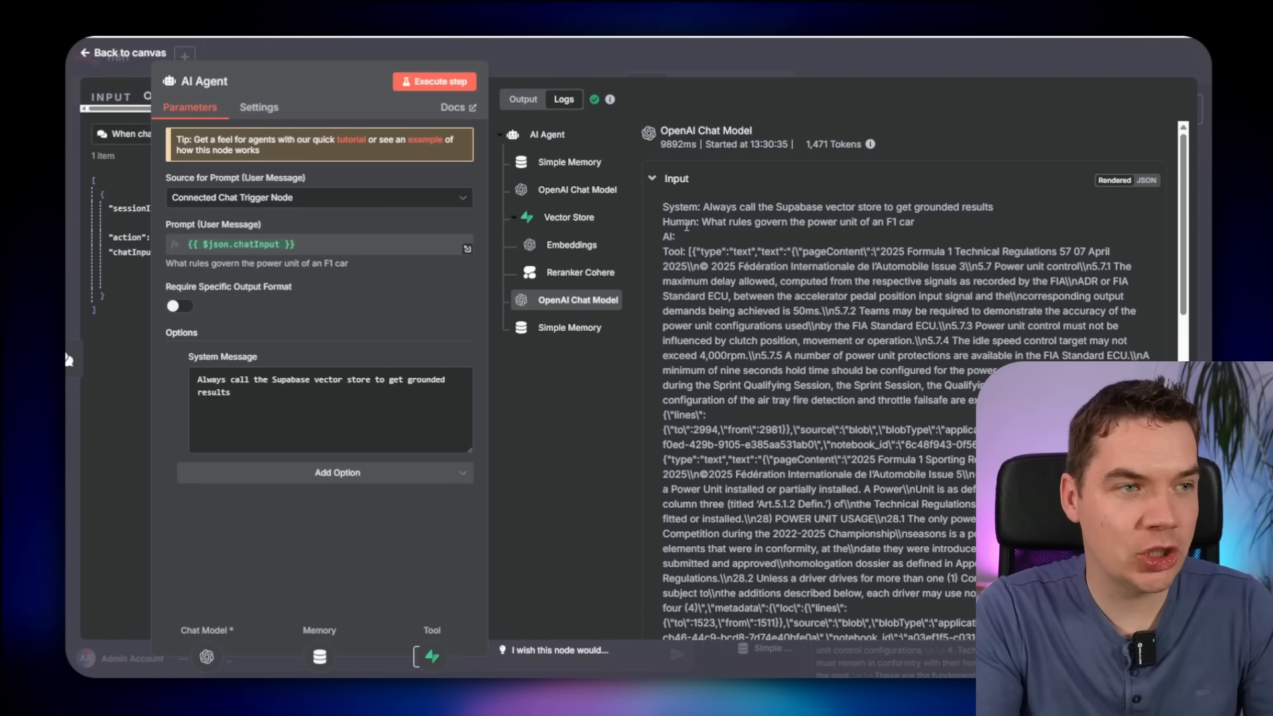
{"action": "left_click_drag", "start_coordinate": [684, 222], "coordinate": [789, 221]}
{"action": "left_click", "coordinate": [764, 221]}
Step: Examine the document chunks from the tool in the OpenAI Chat Model's input, and read the agent's answer in the chat
{"action": "left_click_drag", "start_coordinate": [753, 445], "coordinate": [787, 548]}
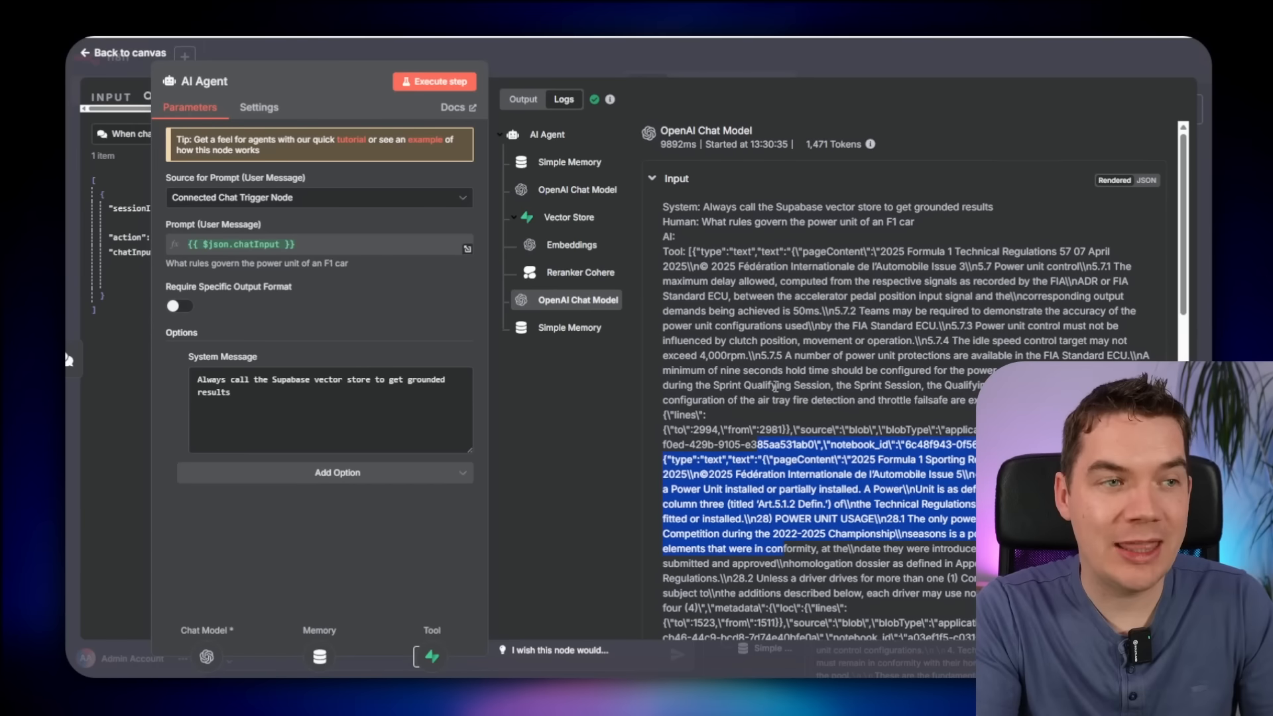
{"action": "left_click_drag", "start_coordinate": [763, 296], "coordinate": [789, 345]}
{"action": "left_click", "coordinate": [791, 369]}
{"action": "scroll", "coordinate": [772, 468], "scroll_direction": "down", "scroll_amount": 1}
{"action": "left_click_drag", "start_coordinate": [756, 390], "coordinate": [792, 480]}
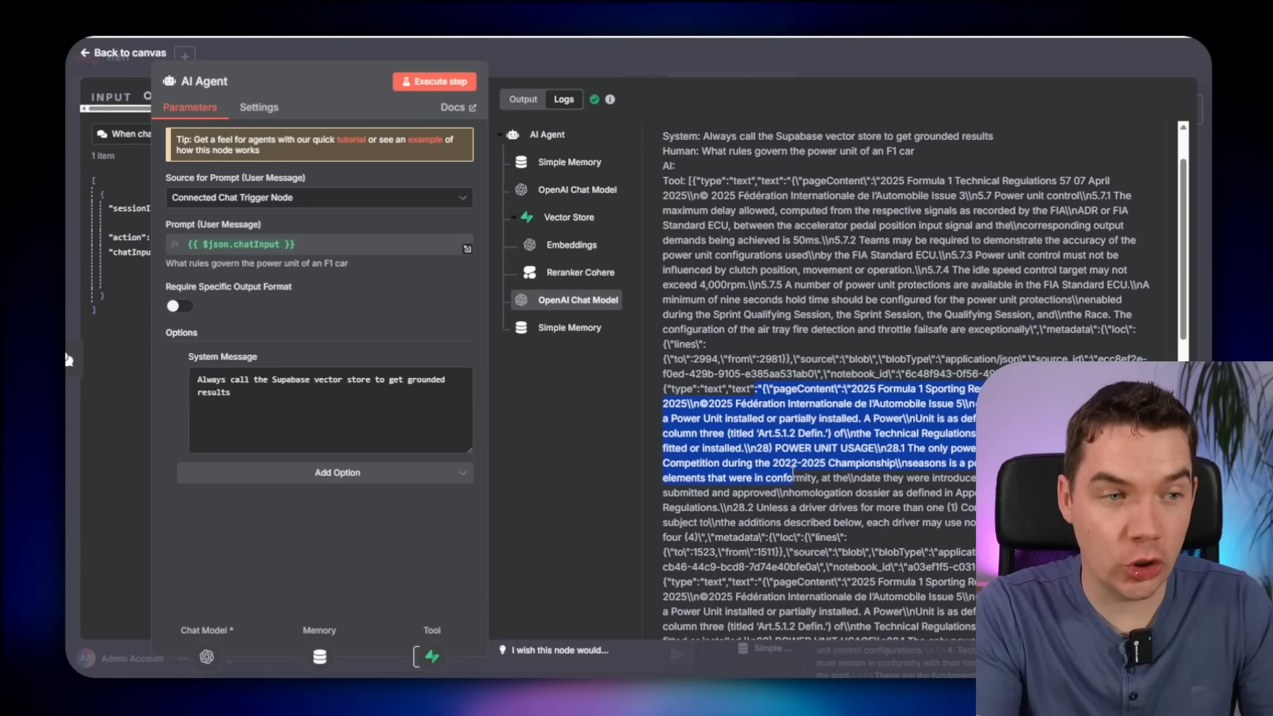
{"action": "scroll", "coordinate": [784, 483], "scroll_direction": "down", "scroll_amount": 2}
{"action": "left_click", "coordinate": [66, 358]}
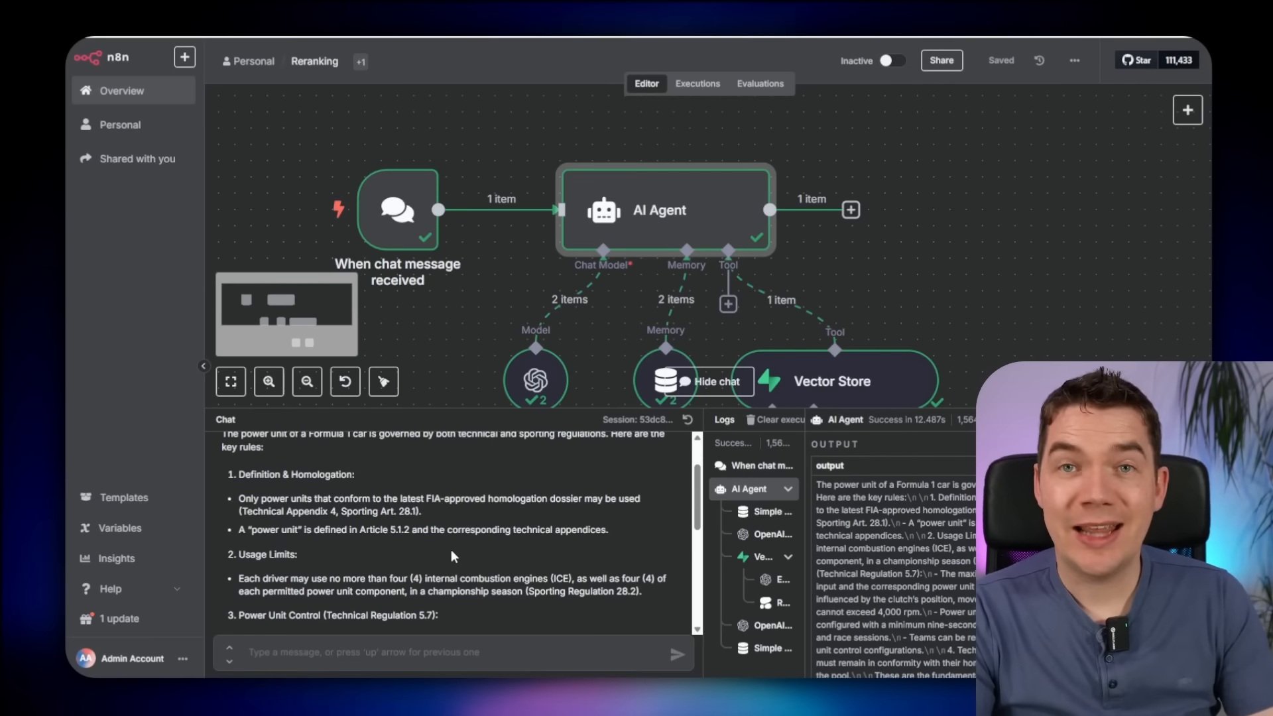
{"action": "scroll", "coordinate": [455, 544], "scroll_direction": "down", "scroll_amount": 3}
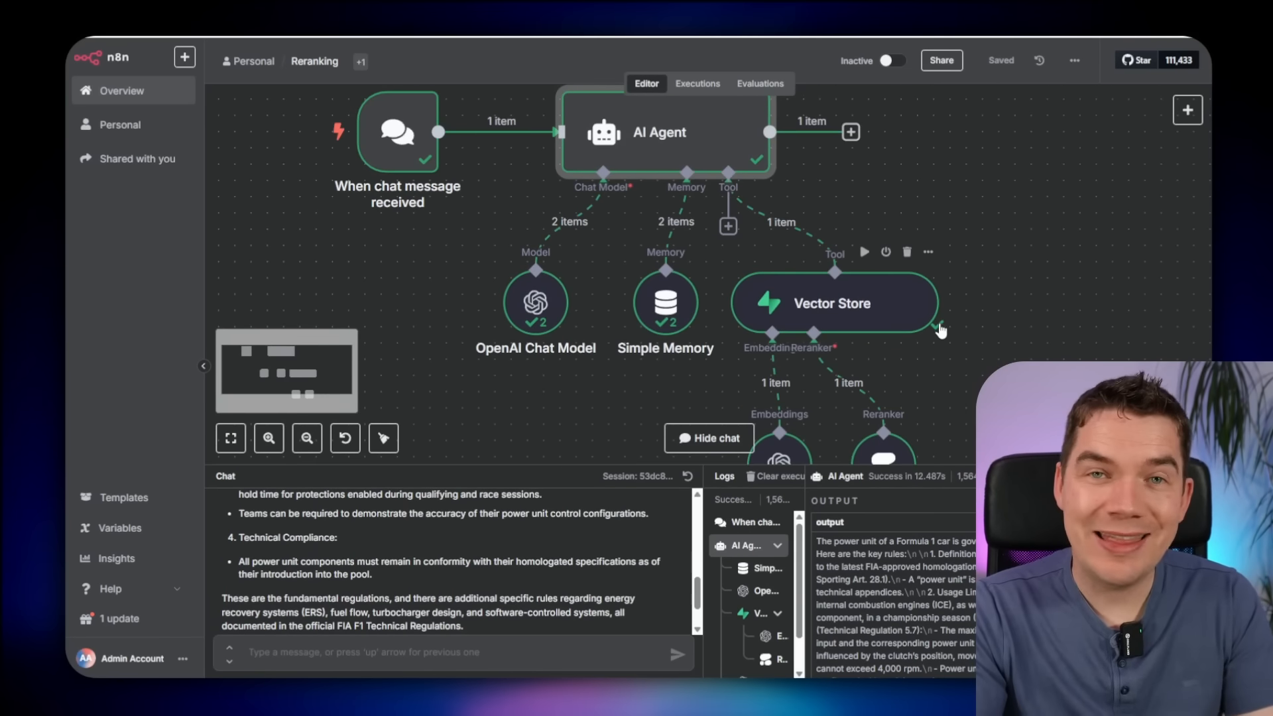
Step: Open the Vector Store node and set its Limit to 200
{"action": "scroll", "coordinate": [956, 349], "scroll_direction": "down", "scroll_amount": 2}
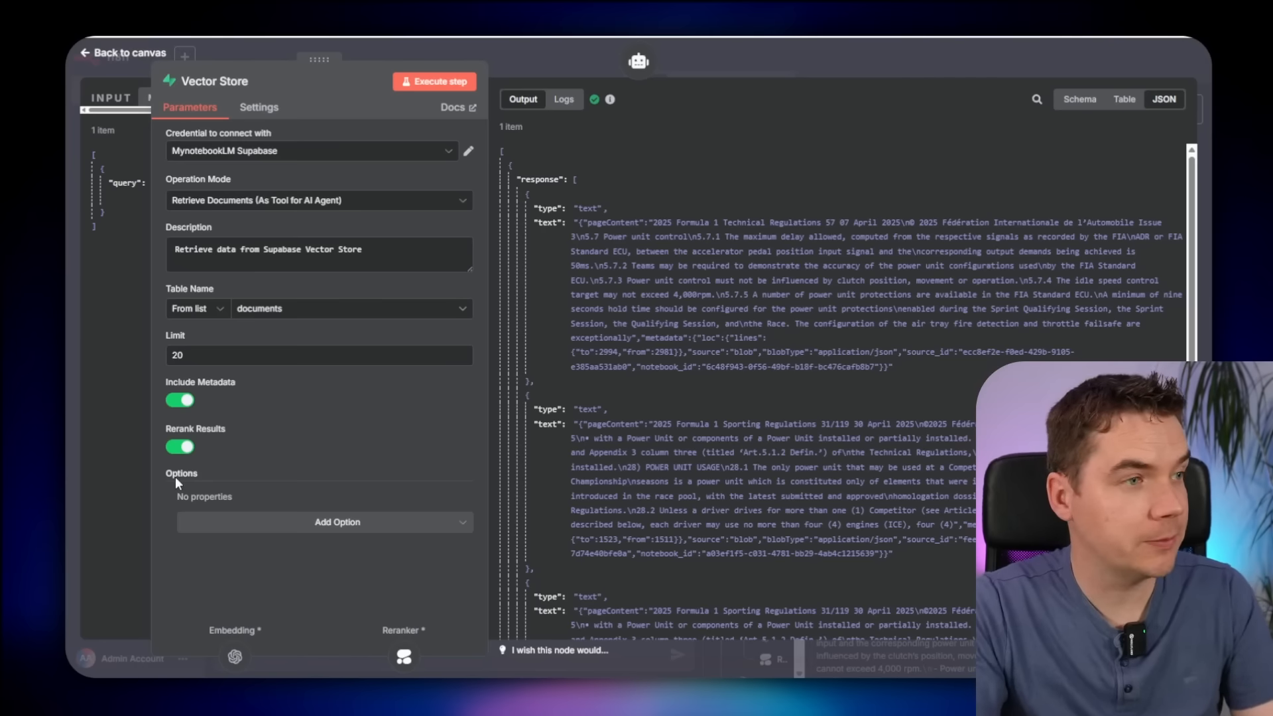
{"action": "double_click", "coordinate": [177, 356]}
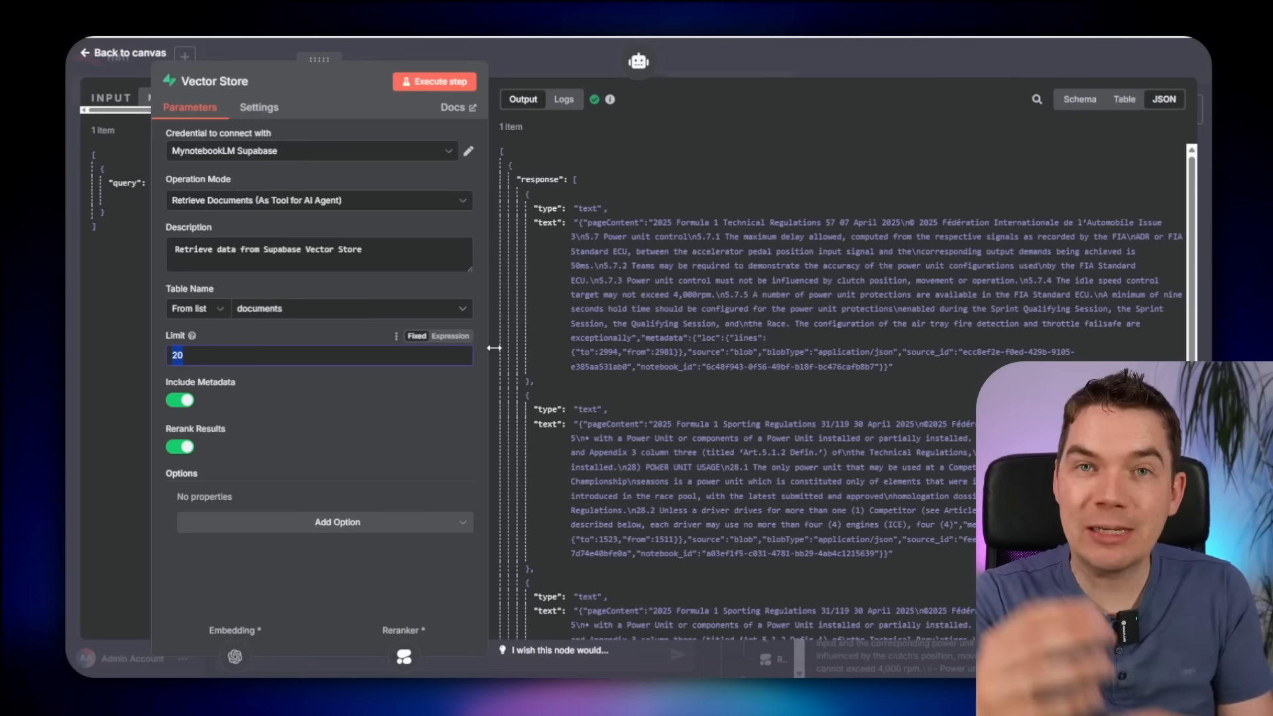
{"action": "type", "text": "200"}
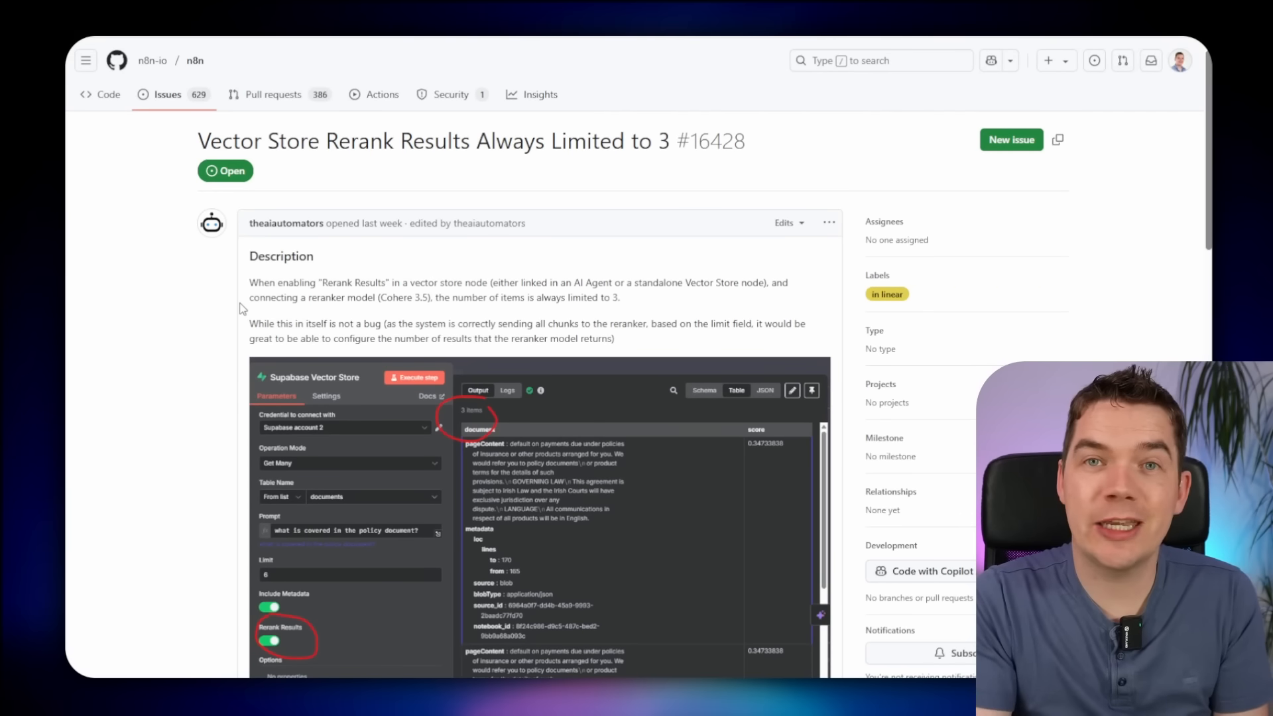
Step: Switch to GitHub and read the n8n issue "Vector Store Rerank Results Always Limited to 3"
{"action": "scroll", "coordinate": [419, 415], "scroll_direction": "down", "scroll_amount": 4}
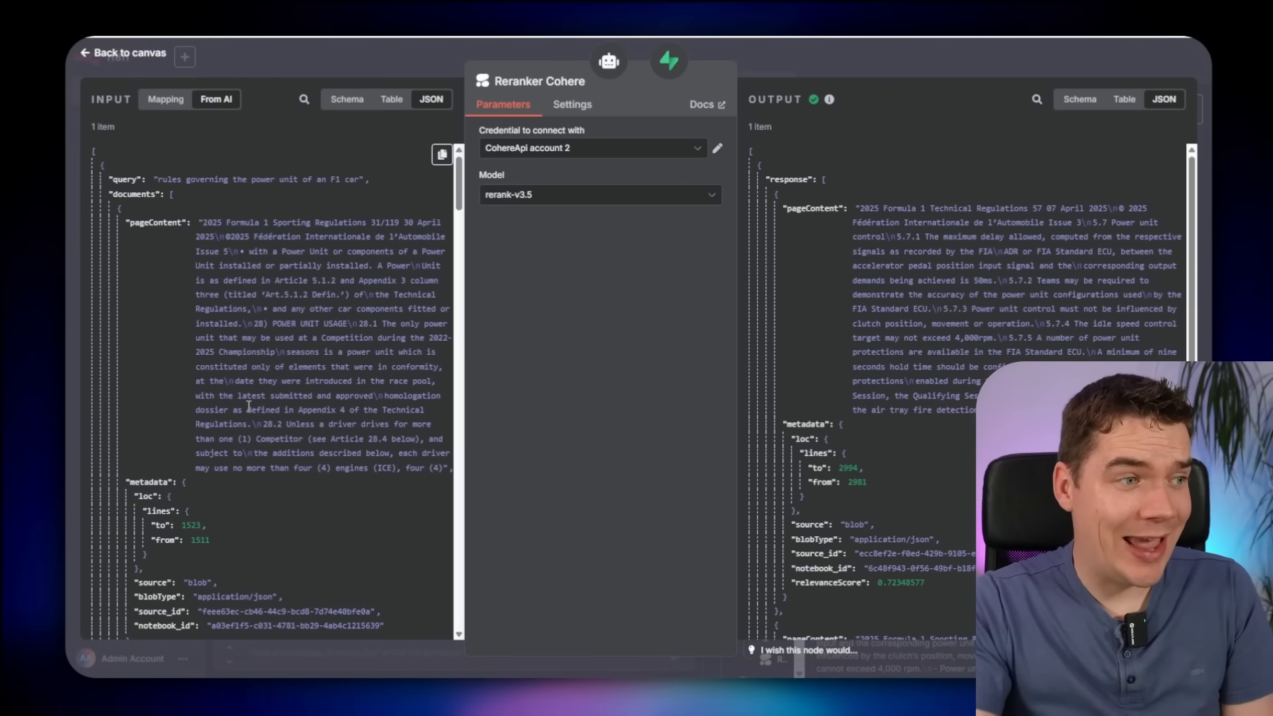
Step: Return to n8n and examine the metadata of the first input document in the Reranker Cohere node
{"action": "double_click", "coordinate": [157, 482]}
{"action": "left_click", "coordinate": [147, 483]}
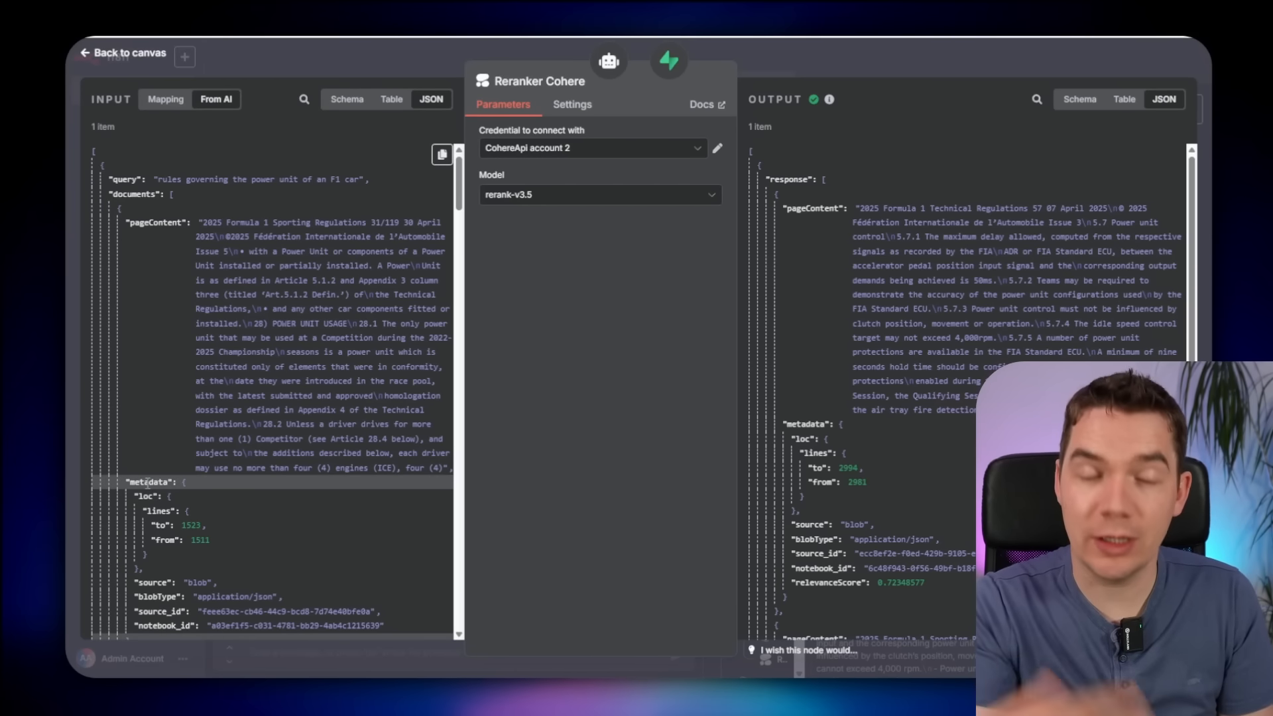
{"action": "scroll", "coordinate": [188, 495], "scroll_direction": "down", "scroll_amount": 1}
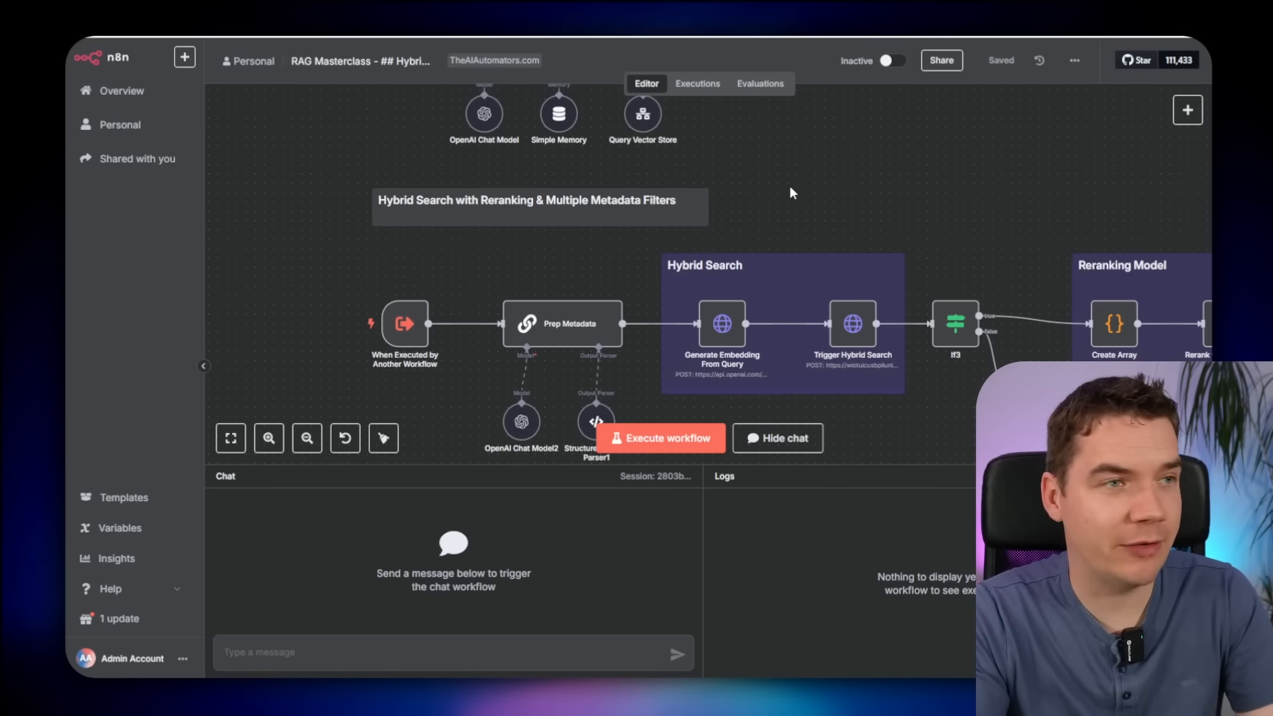
Step: Examine the RAG Masterclass workflow, from the AI Agent's Query Vector Store tool down to the Prep Metadata and Hybrid Search nodes
{"action": "scroll", "coordinate": [790, 188], "scroll_direction": "up", "scroll_amount": 2}
{"action": "scroll", "coordinate": [792, 221], "scroll_direction": "down", "scroll_amount": 2}
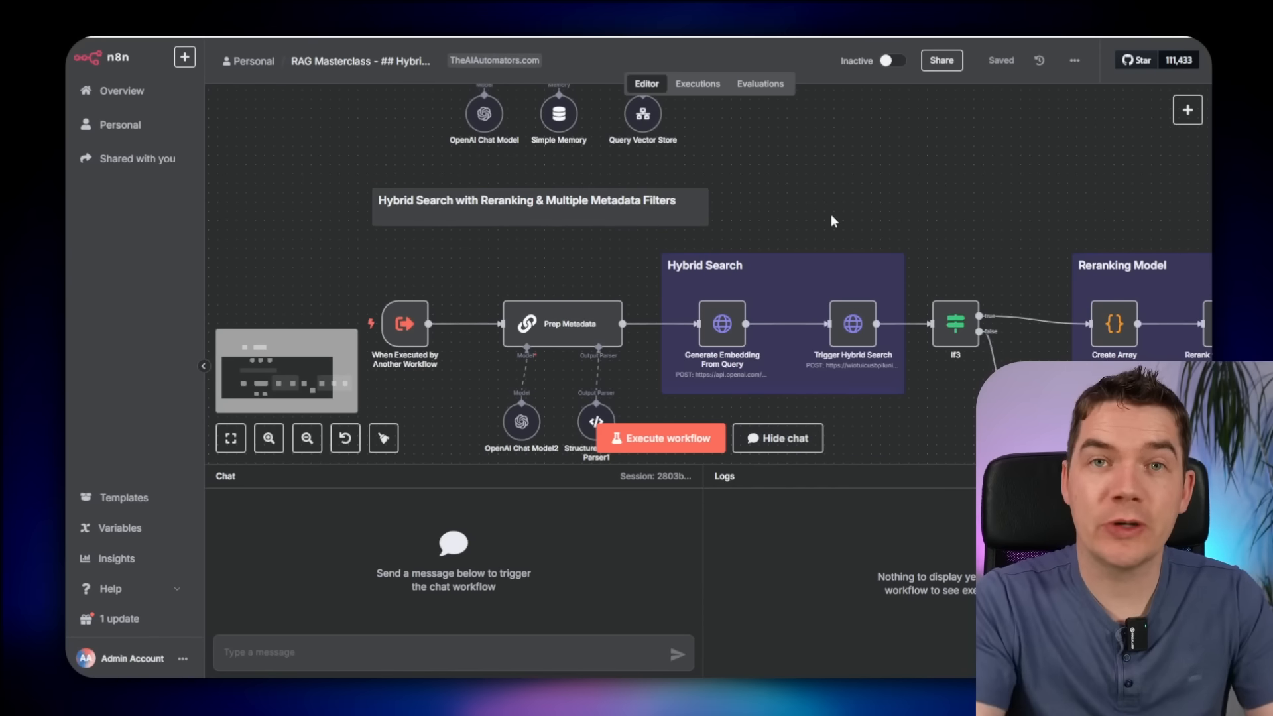
{"action": "scroll", "coordinate": [835, 217], "scroll_direction": "up", "scroll_amount": 3}
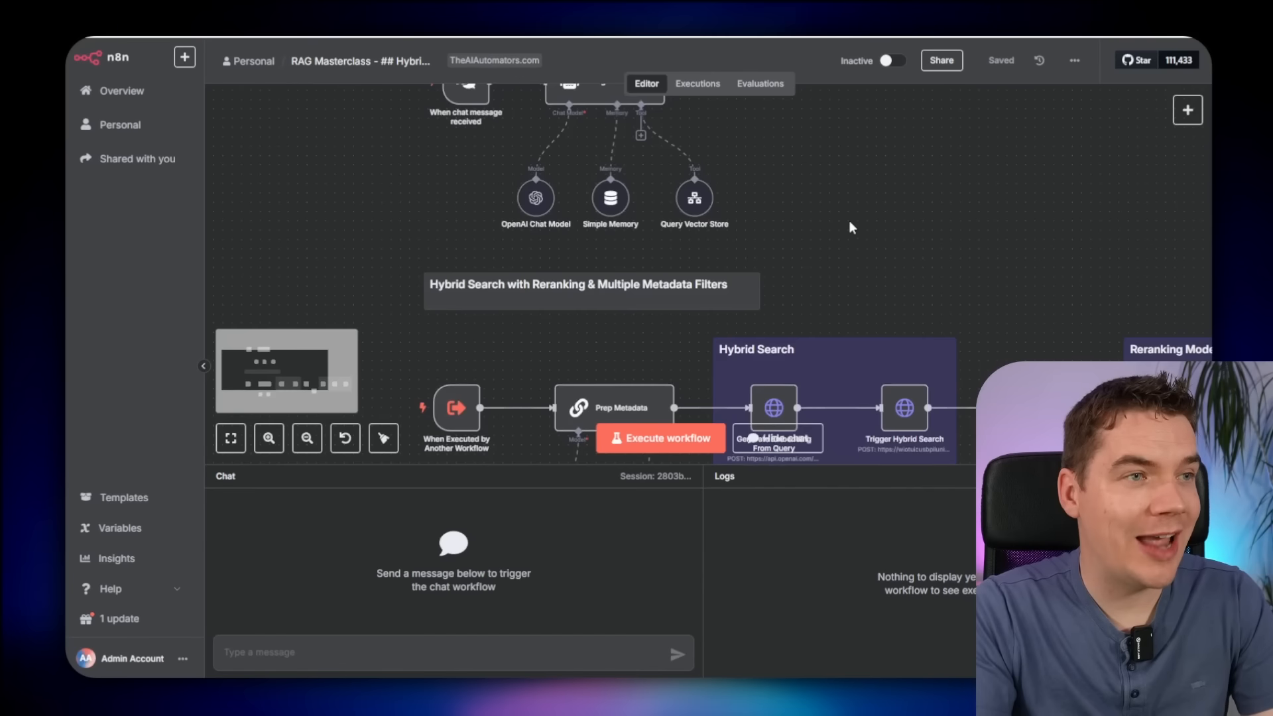
{"action": "scroll", "coordinate": [849, 222], "scroll_direction": "up", "scroll_amount": 3}
{"action": "scroll", "coordinate": [807, 218], "scroll_direction": "up", "scroll_amount": 5, "text": "ctrl"}
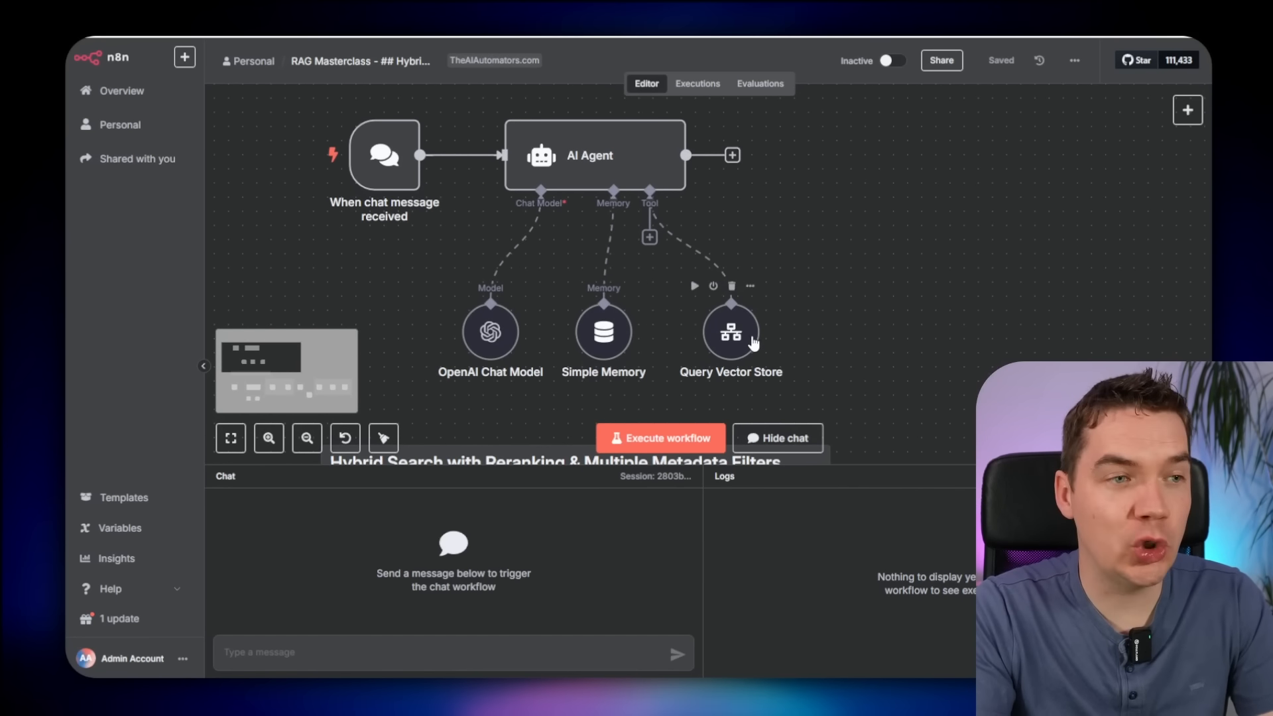
{"action": "left_click", "coordinate": [751, 342]}
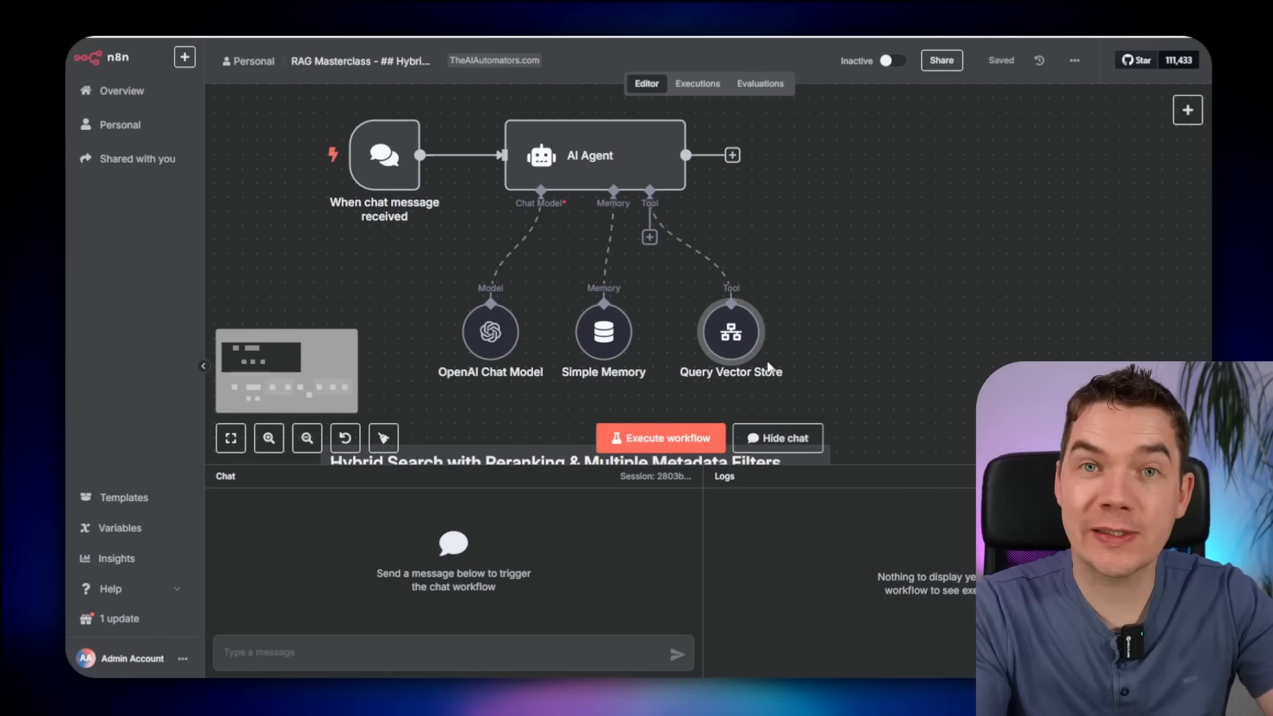
{"action": "scroll", "coordinate": [793, 371], "scroll_direction": "down", "scroll_amount": 5}
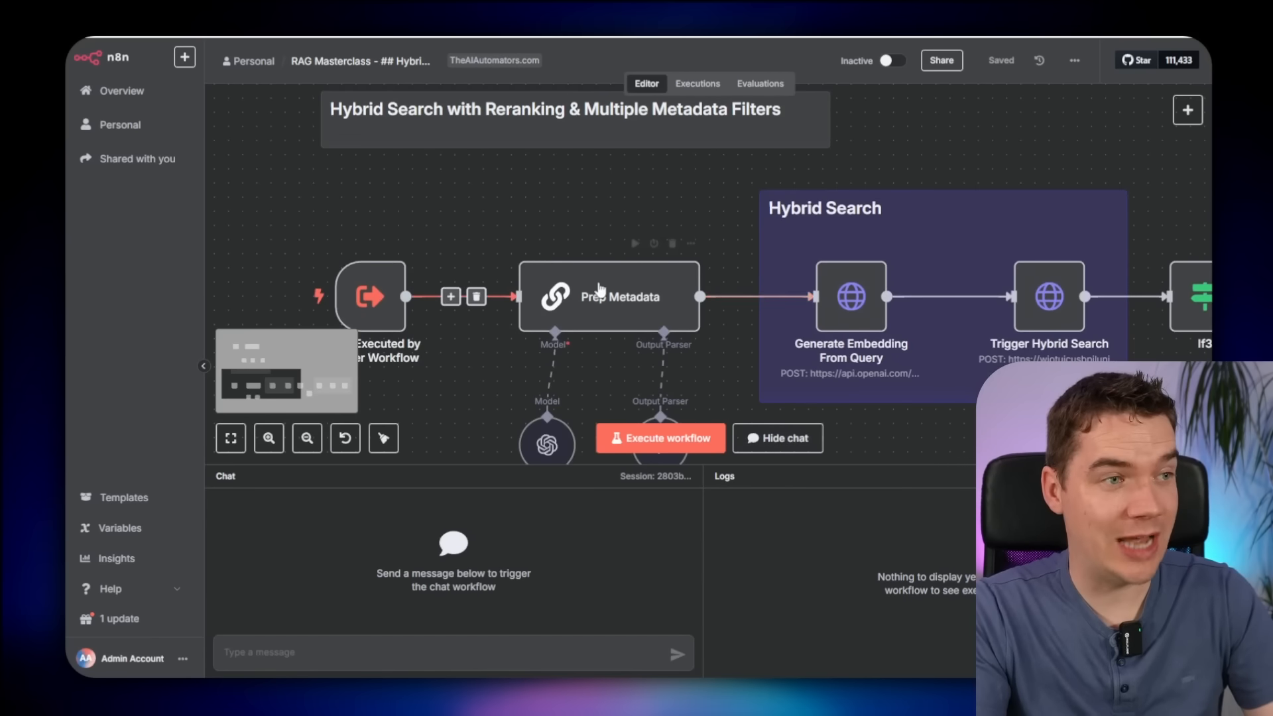
{"action": "scroll", "coordinate": [698, 301], "scroll_direction": "up", "scroll_amount": 2}
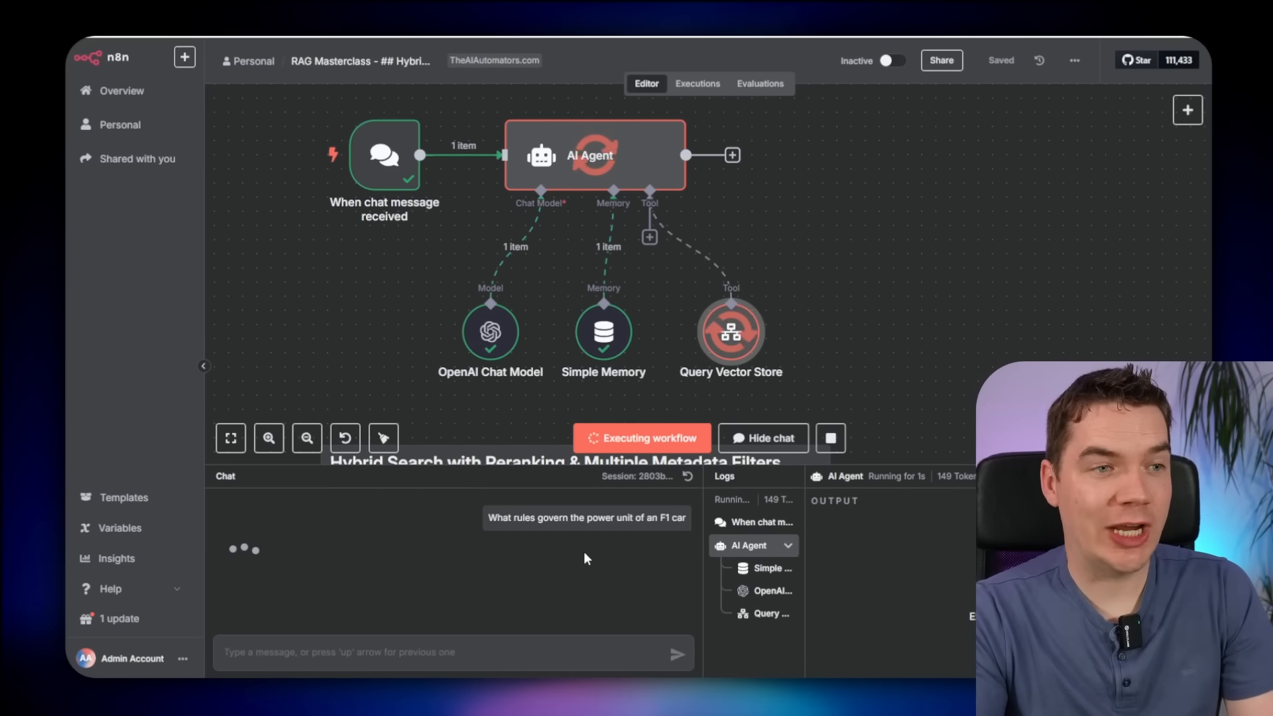
{"action": "scroll", "coordinate": [834, 308], "scroll_direction": "down", "scroll_amount": 1}
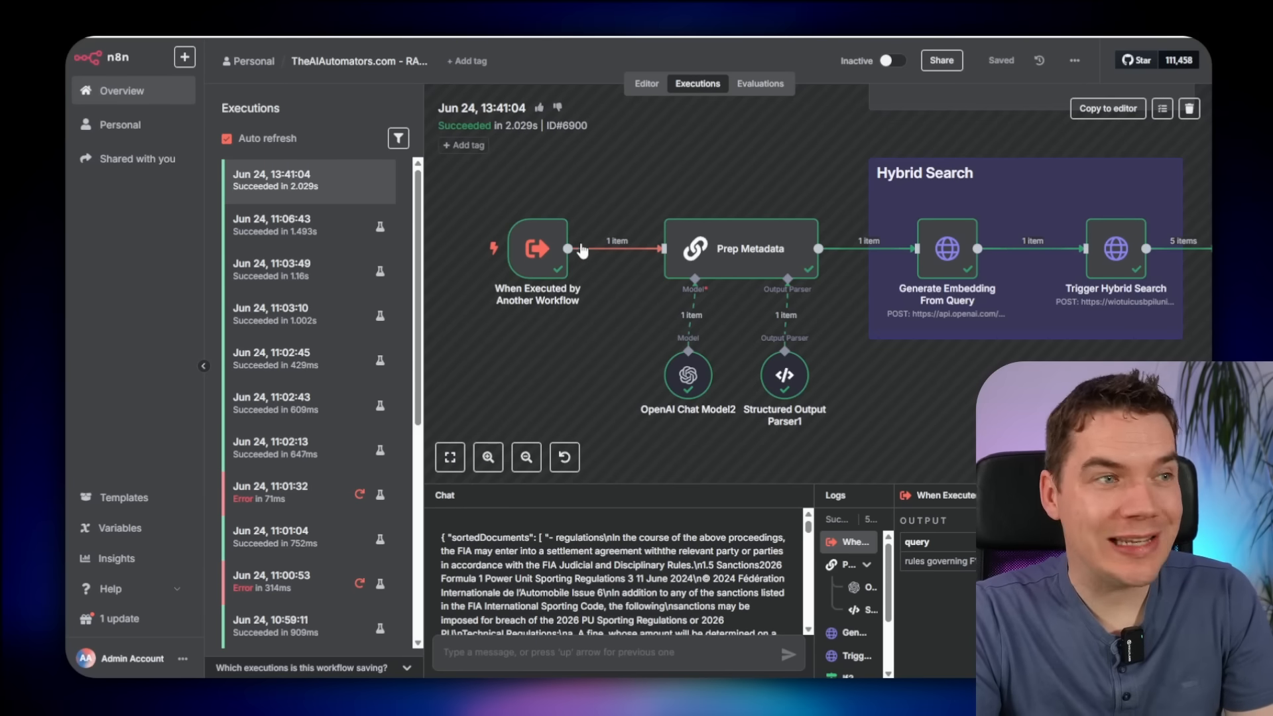
Step: In the Jun 24, 13:41:04 execution, check the query received by the When Executed by Another Workflow node, and close the node
{"action": "double_click", "coordinate": [537, 248]}
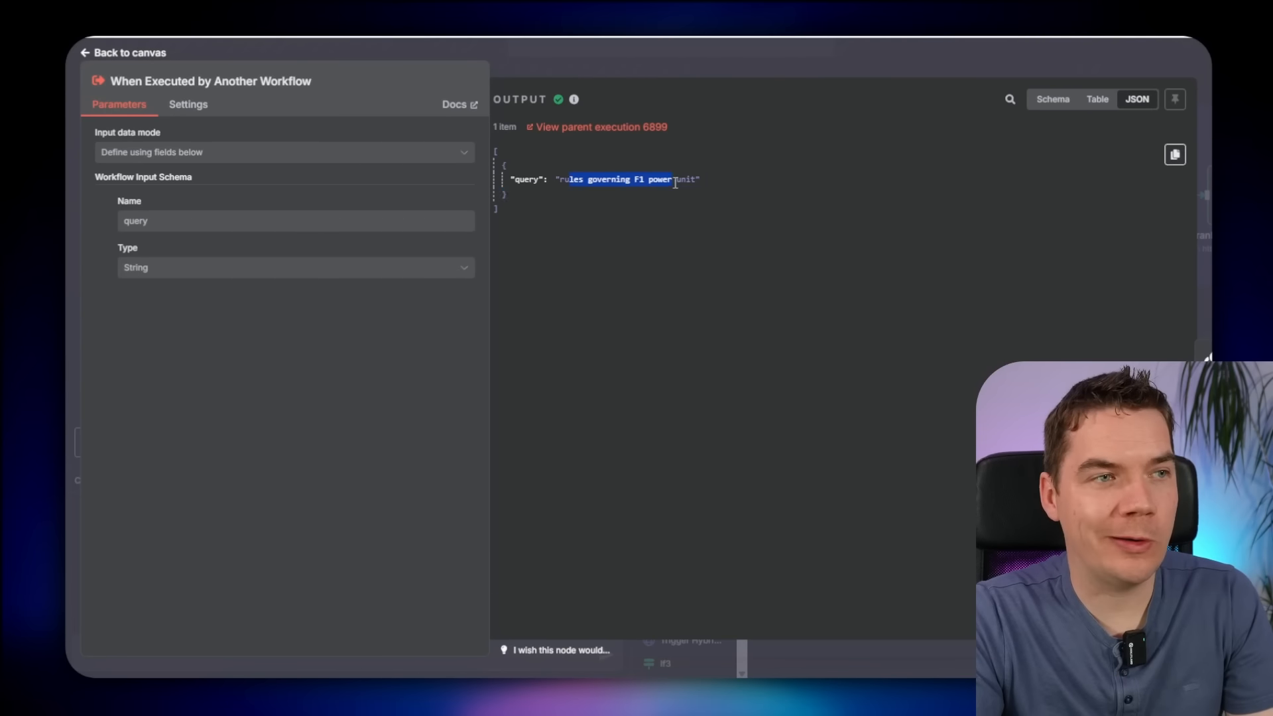
{"action": "left_click", "coordinate": [617, 185]}
{"action": "left_click_drag", "start_coordinate": [606, 181], "coordinate": [675, 182]}
{"action": "left_click", "coordinate": [700, 42]}
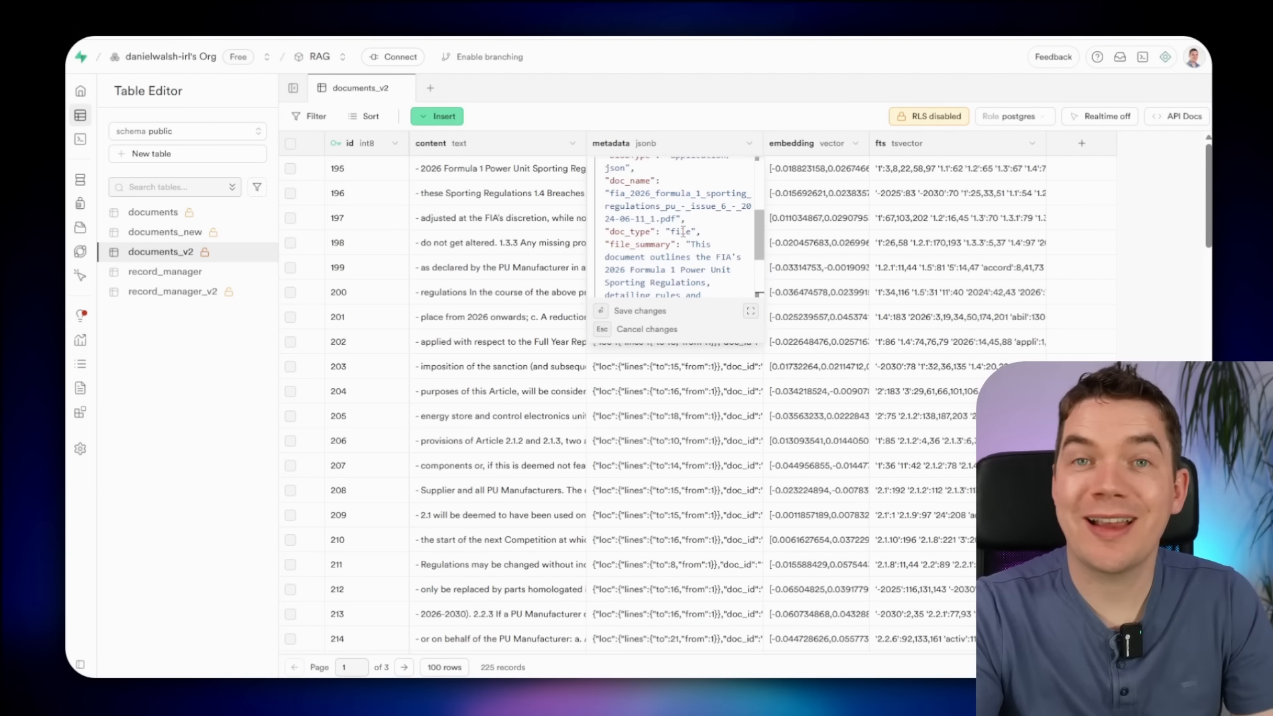
Step: In Supabase's documents_v2 table, examine the motorsport_year and motorsport_category fields in a record's metadata
{"action": "scroll", "coordinate": [683, 231], "scroll_direction": "down", "scroll_amount": 3}
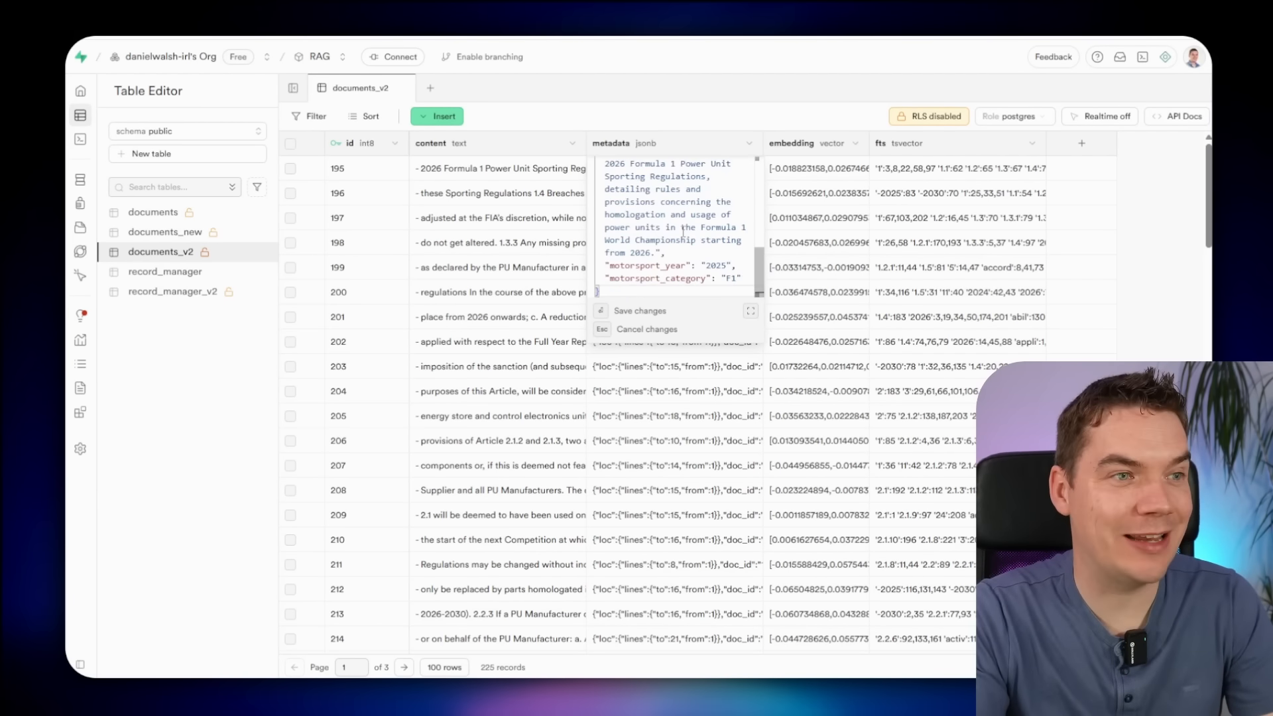
{"action": "double_click", "coordinate": [635, 266]}
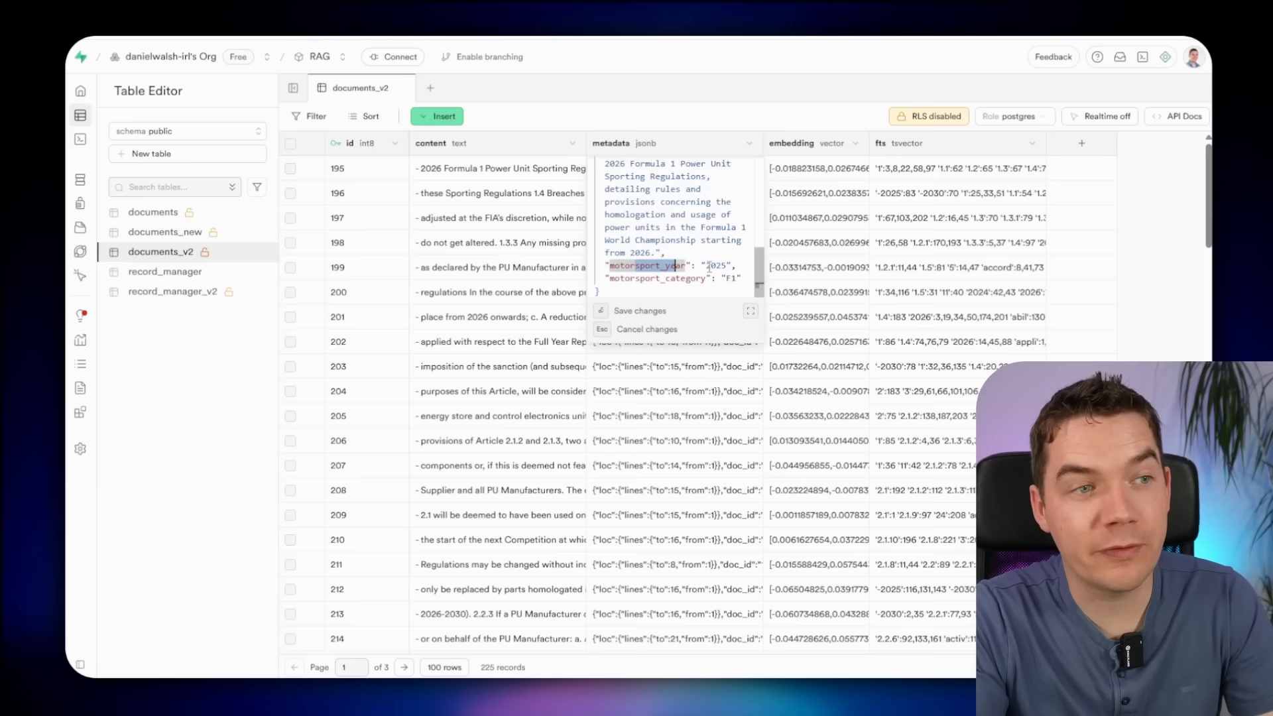
{"action": "left_click_drag", "start_coordinate": [608, 278], "coordinate": [707, 279]}
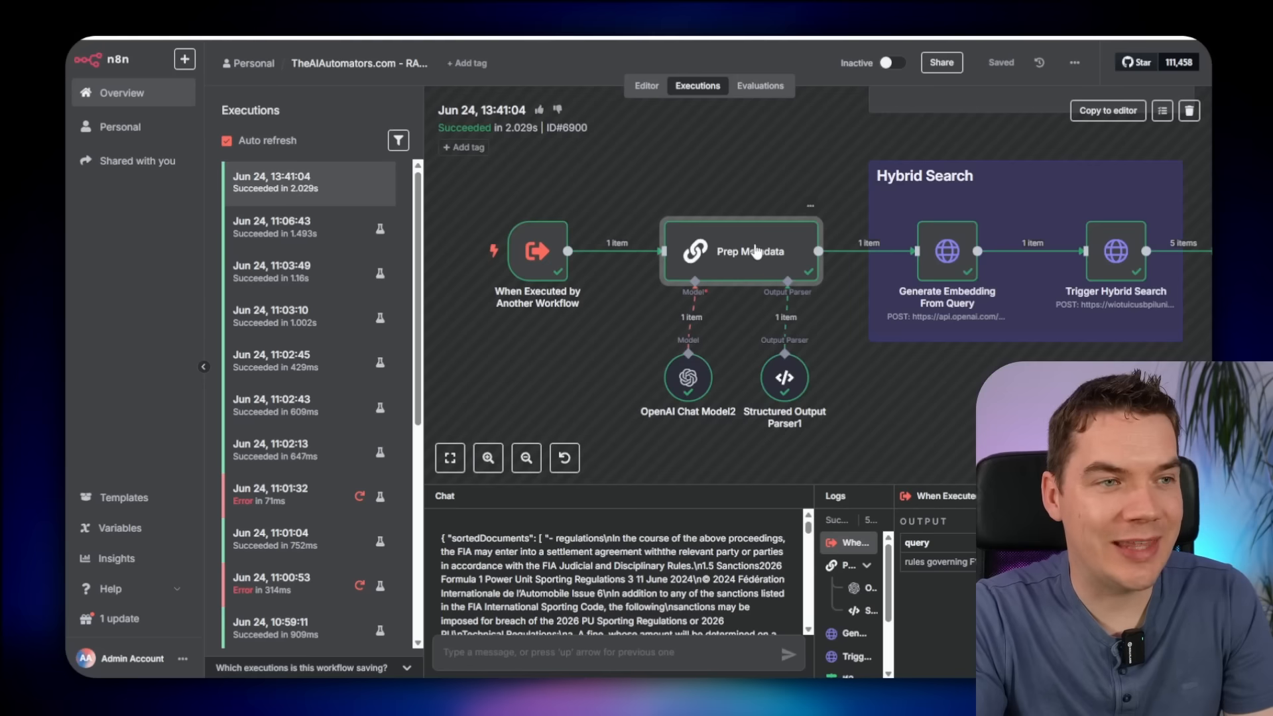
Step: Back in the n8n execution, inspect the Prep Metadata node and the body parameters of the Generate Embedding From Query node
{"action": "double_click", "coordinate": [756, 251]}
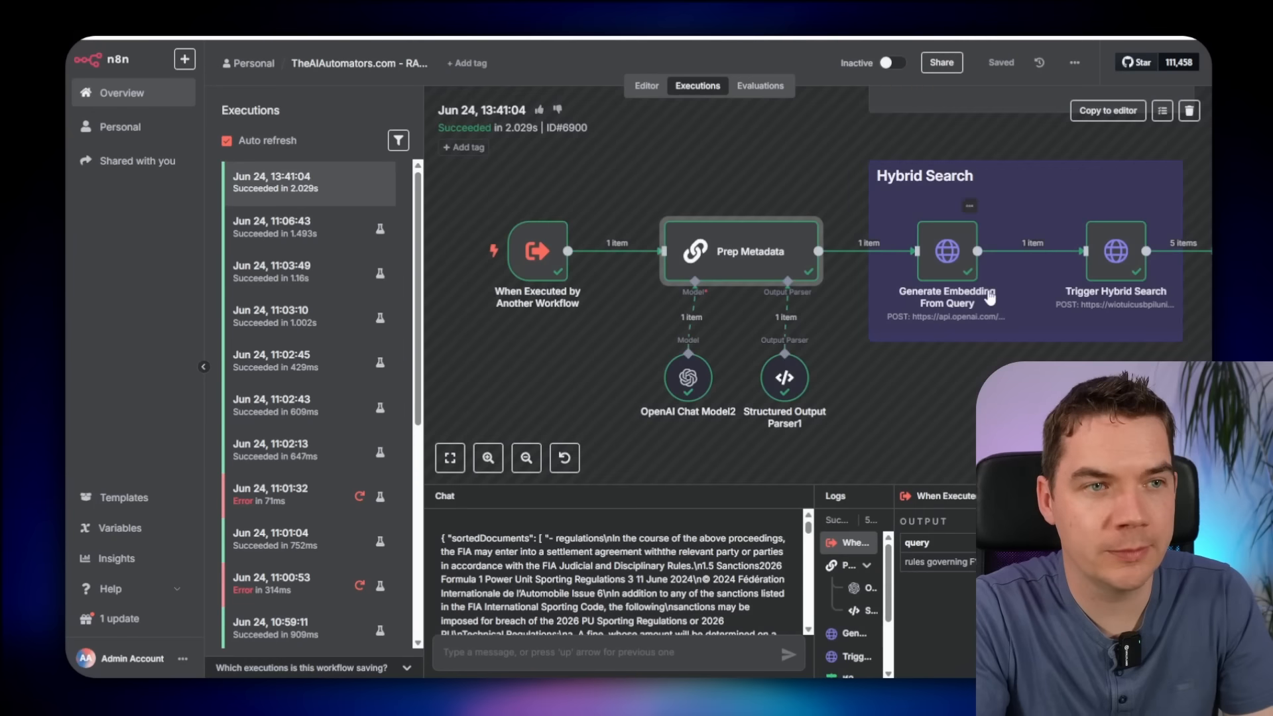
{"action": "scroll", "coordinate": [989, 299], "scroll_direction": "up", "scroll_amount": 3}
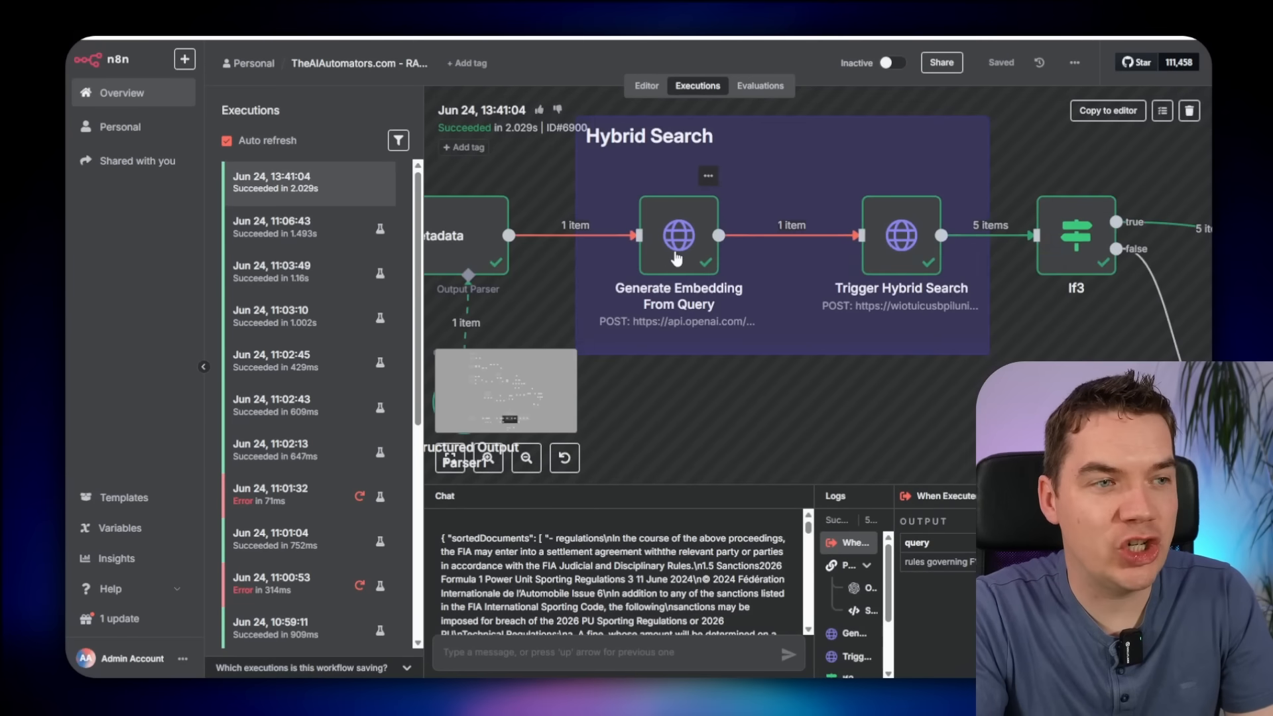
{"action": "double_click", "coordinate": [703, 245]}
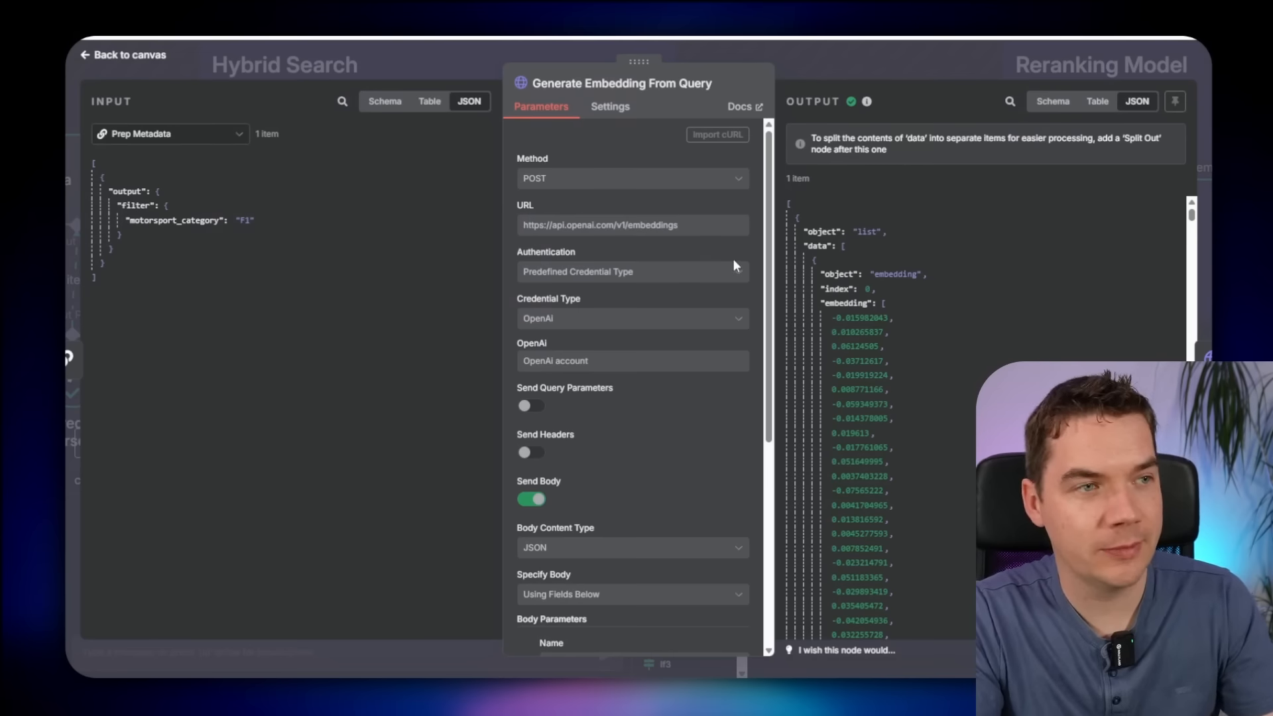
{"action": "scroll", "coordinate": [700, 297], "scroll_direction": "down", "scroll_amount": 5}
{"action": "scroll", "coordinate": [664, 387], "scroll_direction": "down", "scroll_amount": 2}
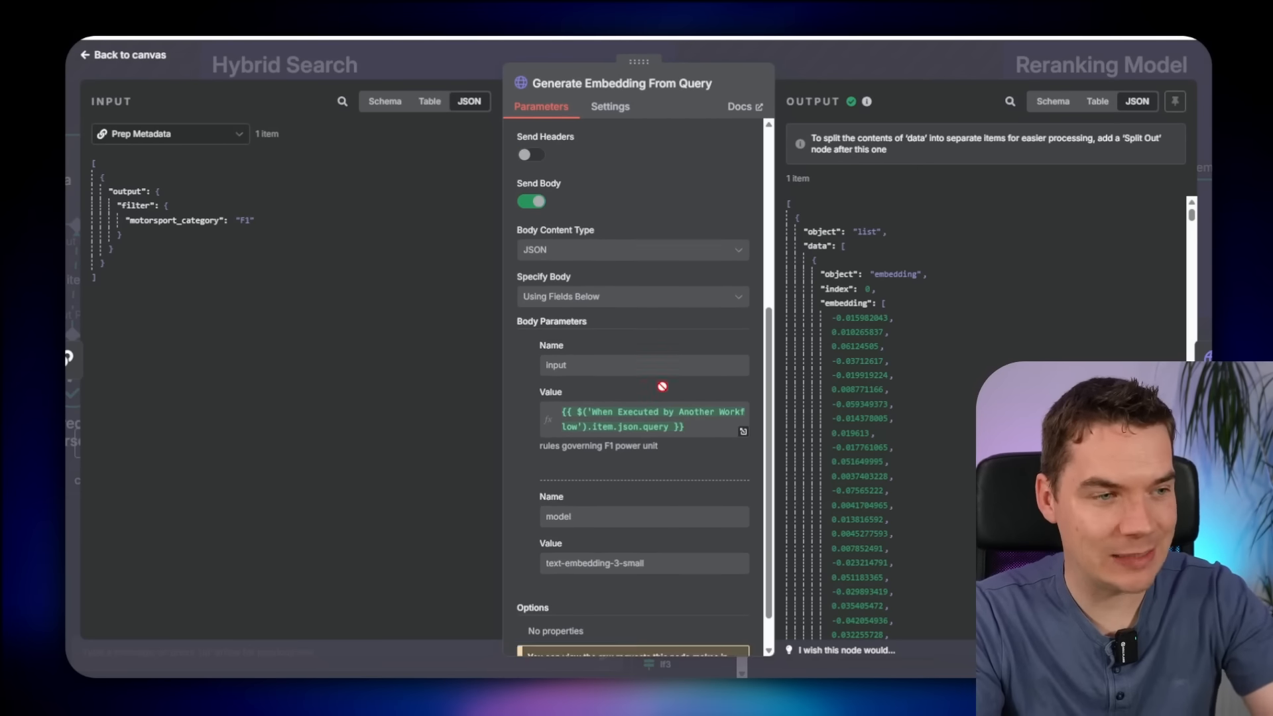
{"action": "left_click", "coordinate": [901, 67]}
Step: Open the Trigger Hybrid Search node and examine its request body expression with query_text, query_embedding, match_count and filter
{"action": "left_click", "coordinate": [727, 262]}
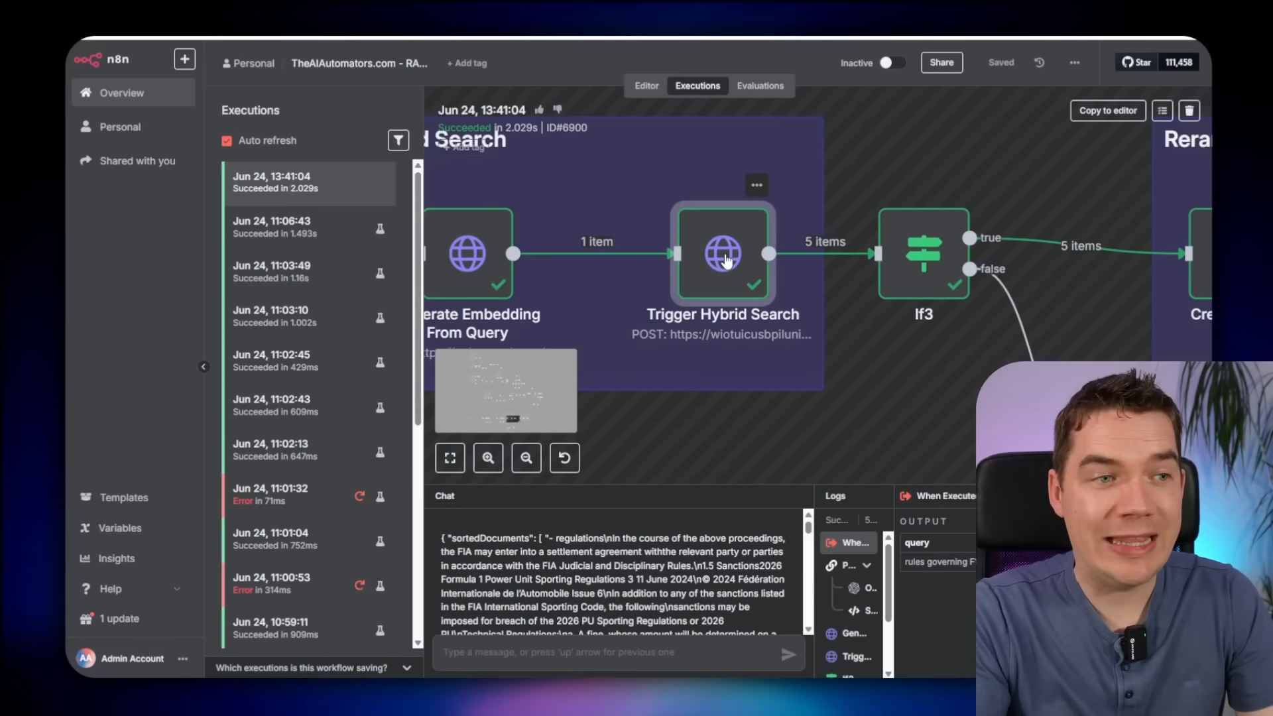
{"action": "double_click", "coordinate": [726, 259]}
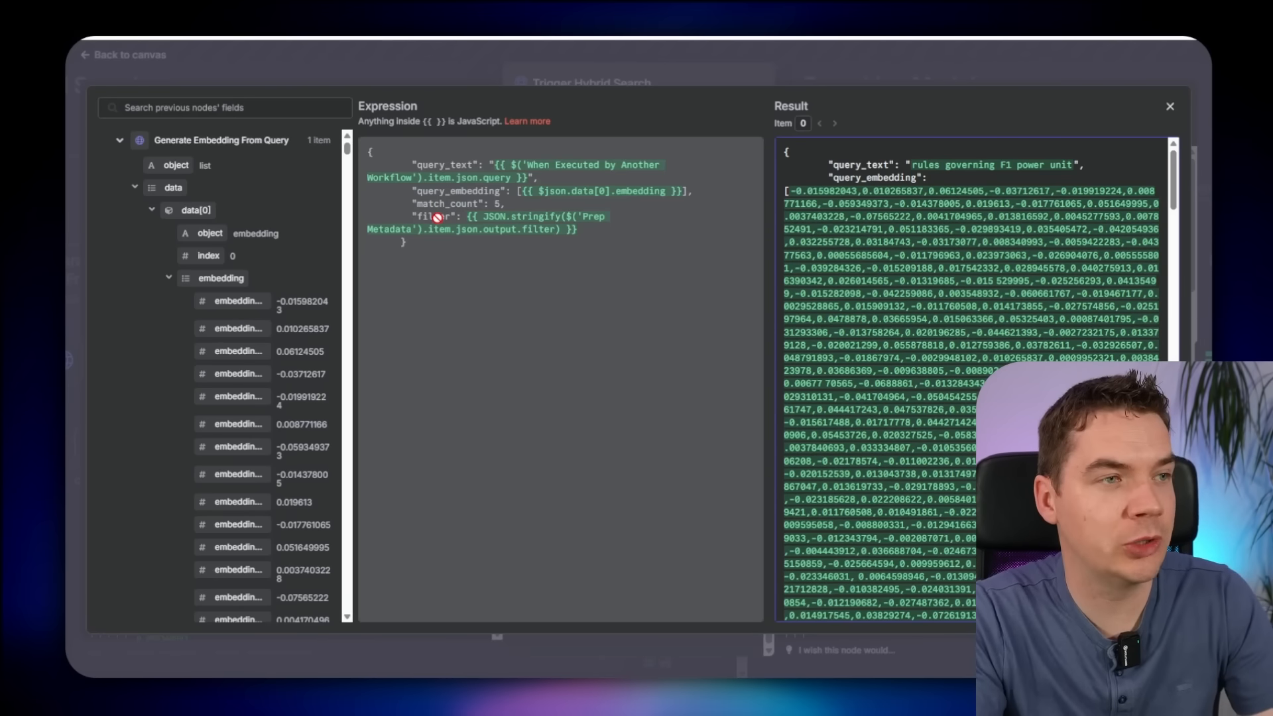
{"action": "left_click", "coordinate": [759, 84]}
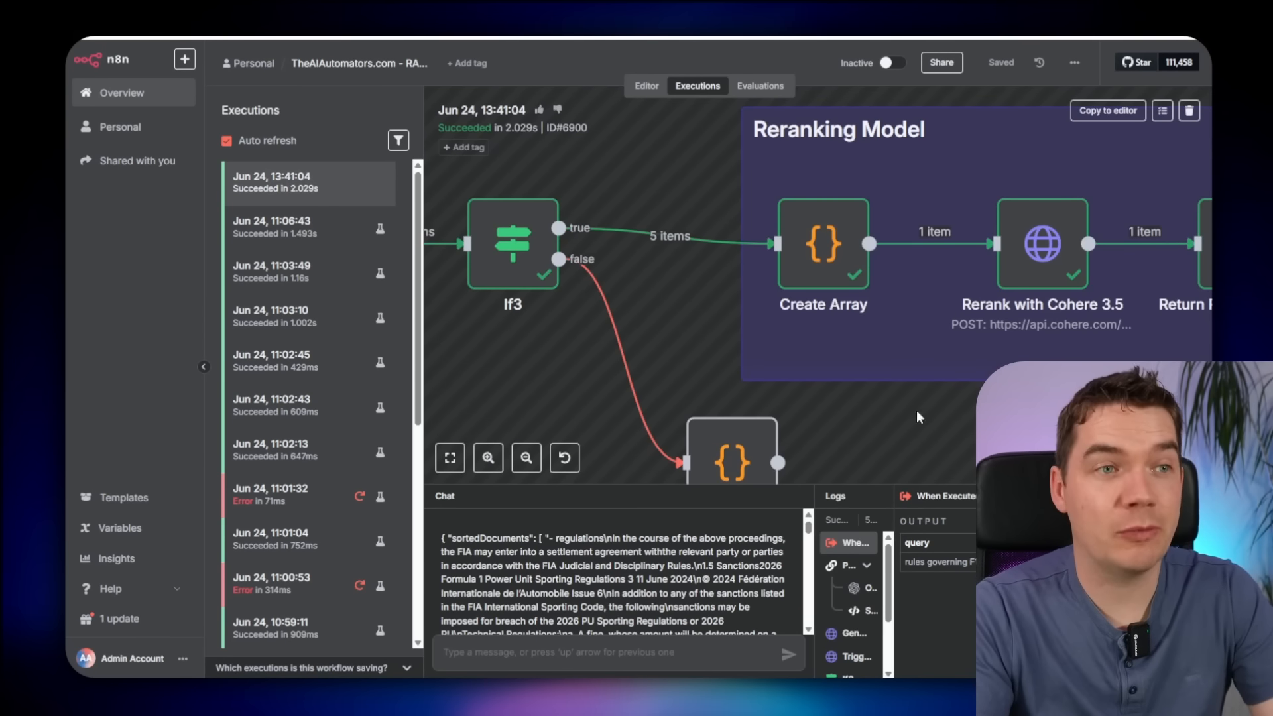
Step: Open the Rerank with Cohere 3.5 node, examine its header parameters, JSON request body and output relevance scores, and close the node
{"action": "scroll", "coordinate": [955, 422], "scroll_direction": "right", "scroll_amount": 2}
{"action": "scroll", "coordinate": [956, 421], "scroll_direction": "right", "scroll_amount": 4}
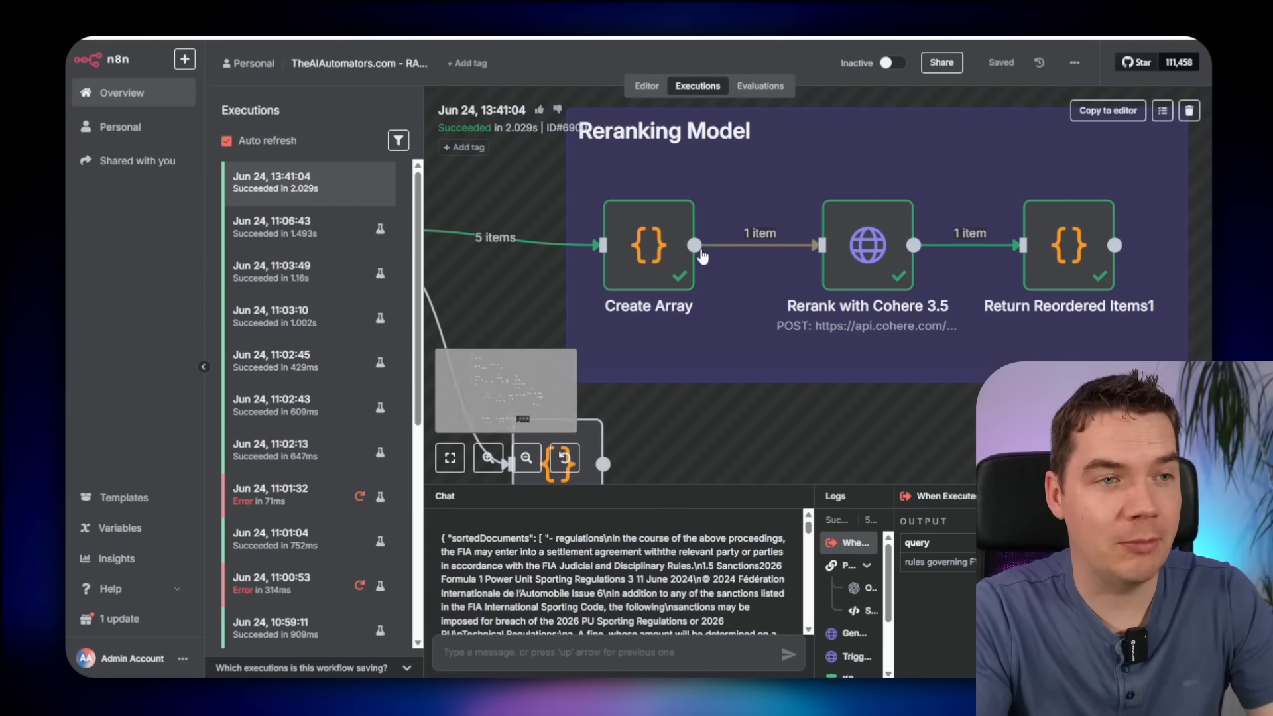
{"action": "double_click", "coordinate": [879, 247]}
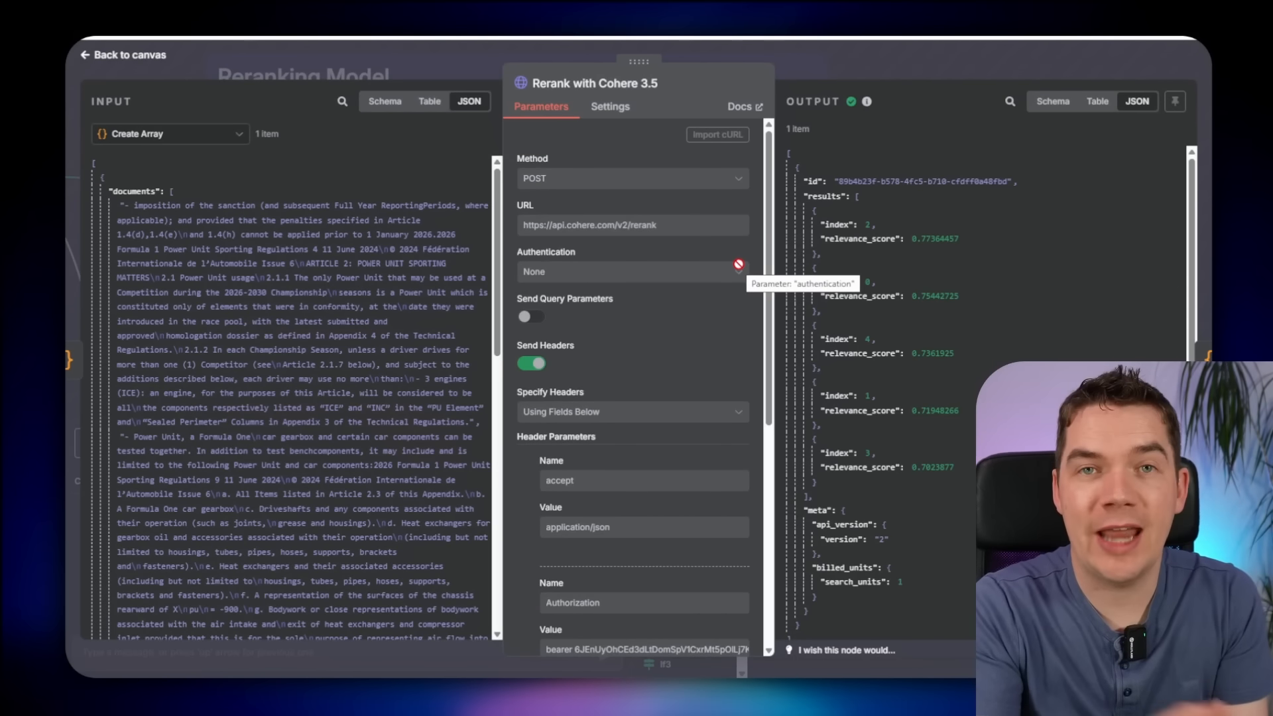
{"action": "scroll", "coordinate": [667, 352], "scroll_direction": "down", "scroll_amount": 6}
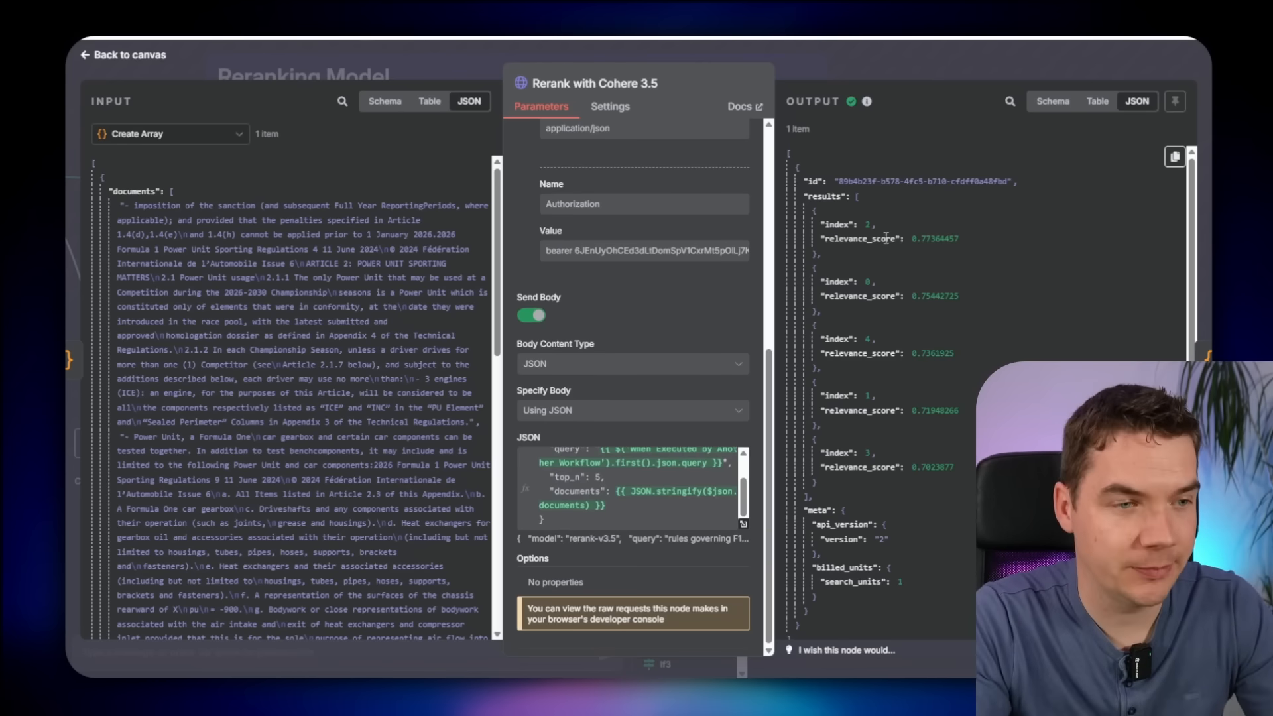
{"action": "key", "text": "Escape"}
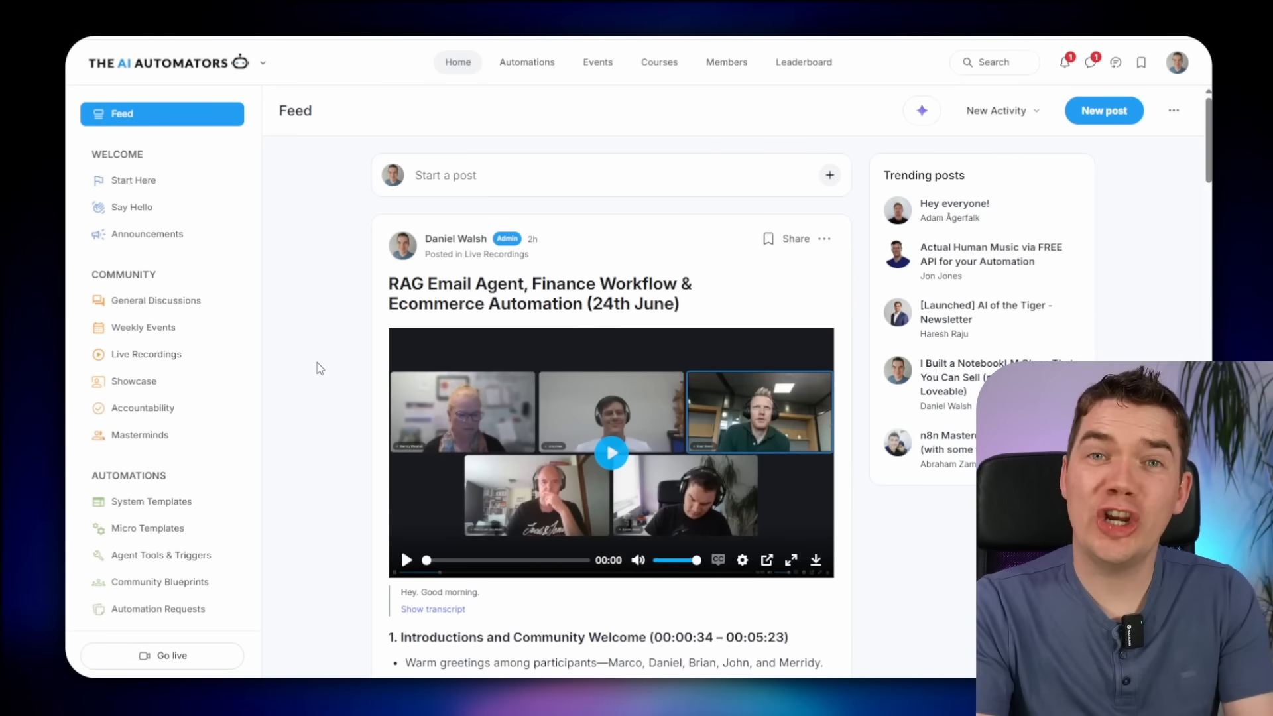
Step: Switch to The AI Automators community site and browse the recent posts in its home feed
{"action": "scroll", "coordinate": [316, 364], "scroll_direction": "down", "scroll_amount": 4}
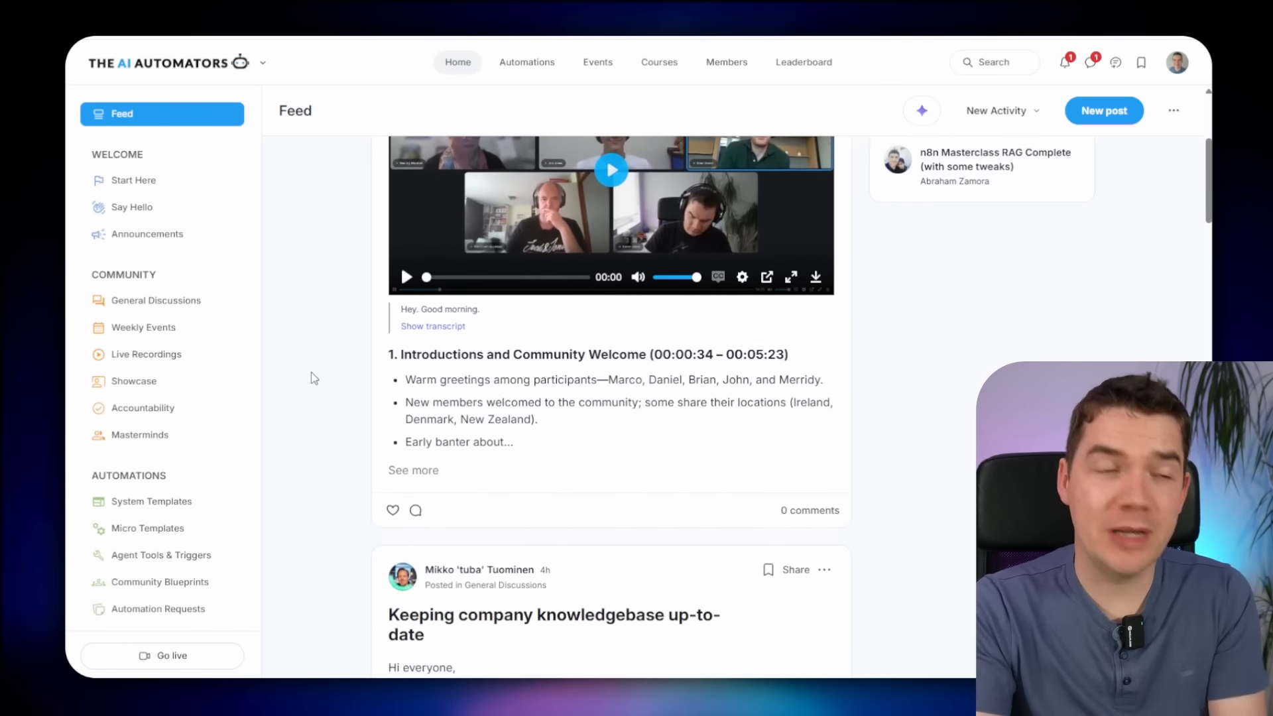
{"action": "scroll", "coordinate": [315, 378], "scroll_direction": "down", "scroll_amount": 8}
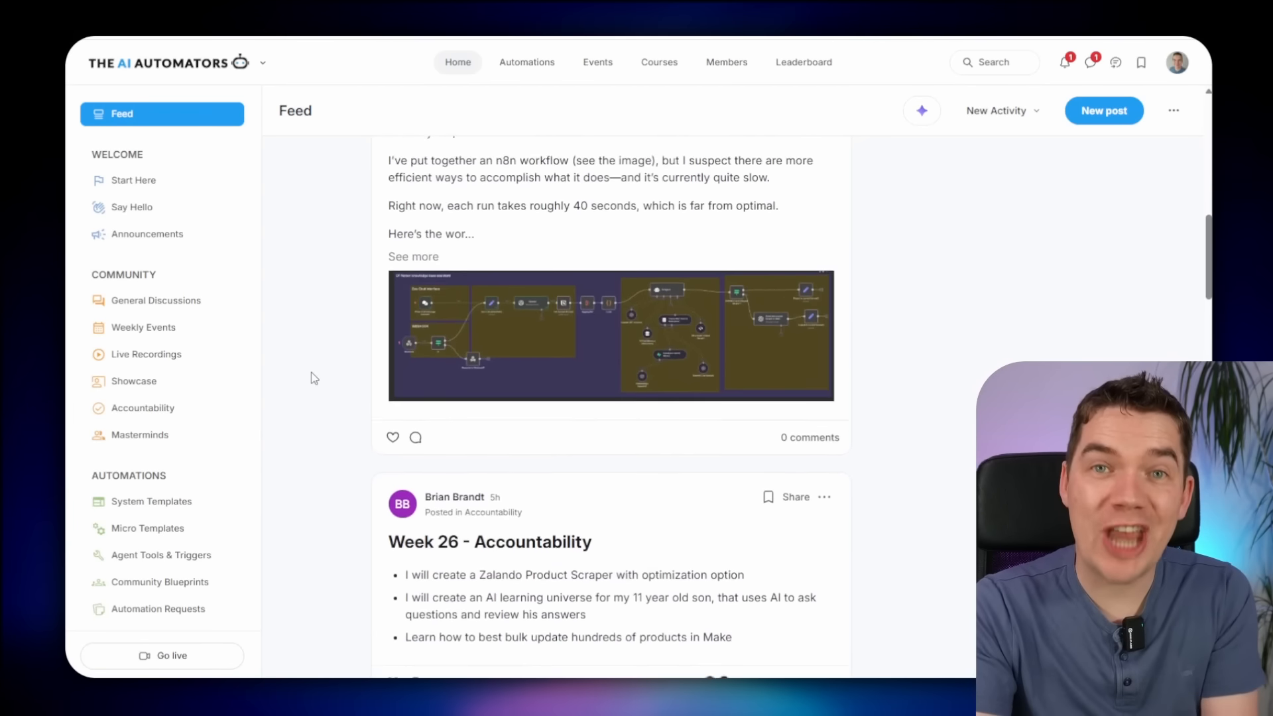
{"action": "scroll", "coordinate": [314, 378], "scroll_direction": "down", "scroll_amount": 8}
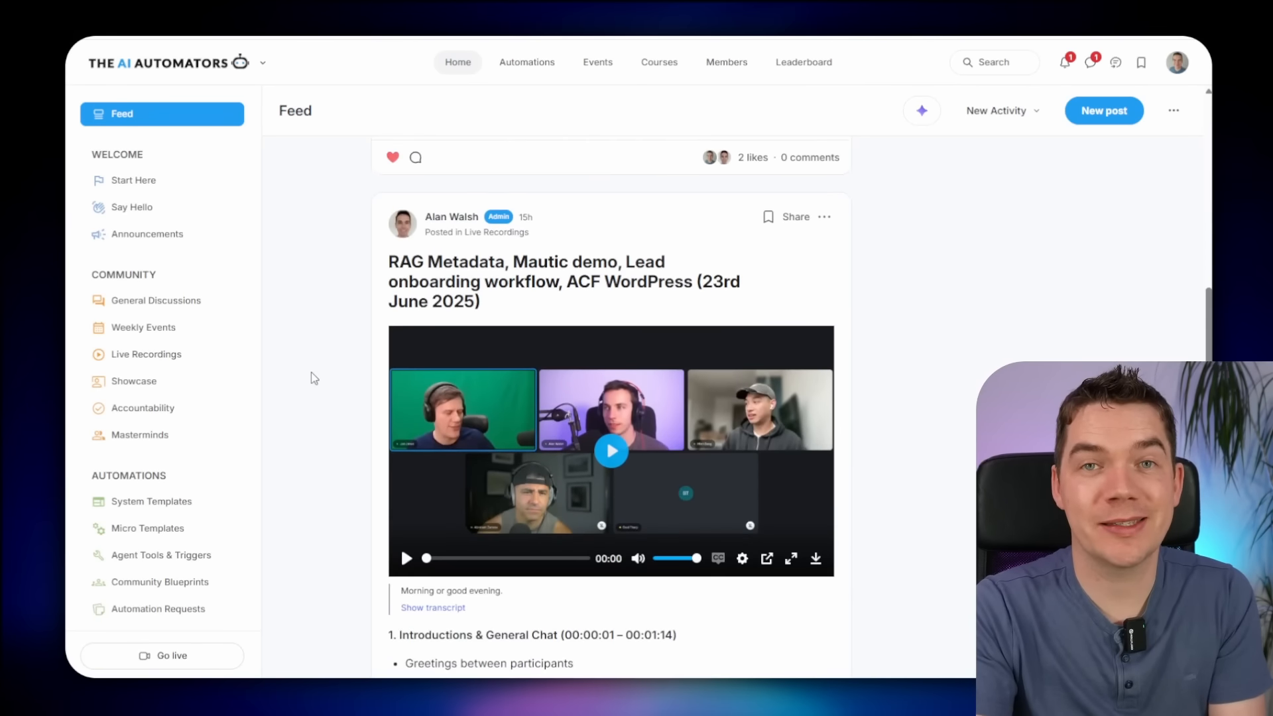